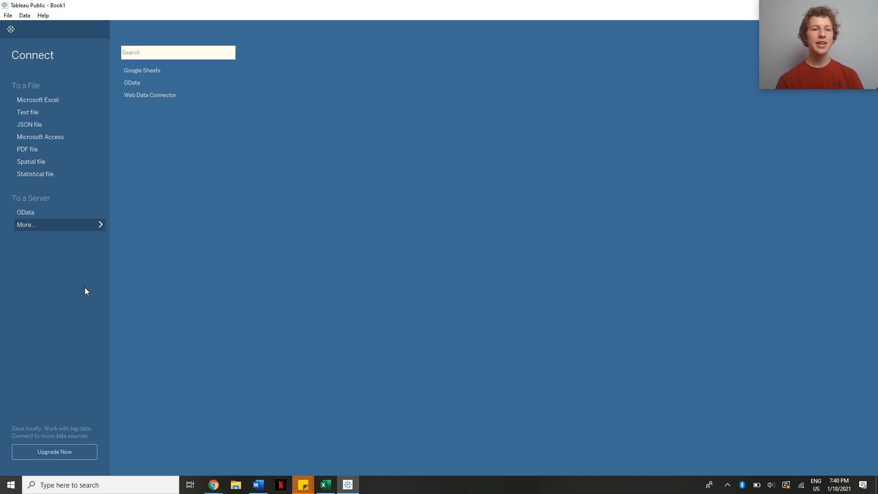
- Connect to the Microsoft Excel workbook Driving Log in the Documents > Tableau folder as the data source
{"action": "left_click", "coordinate": [97, 224]}
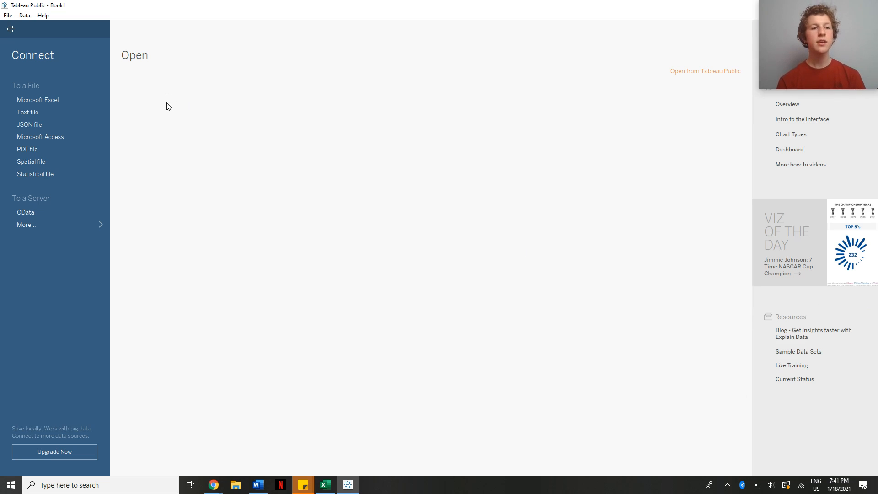
{"action": "left_click", "coordinate": [67, 98]}
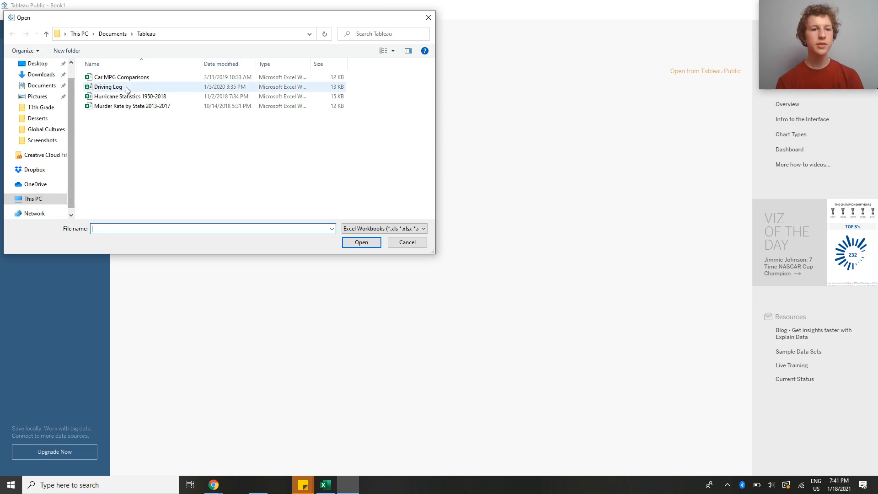
{"action": "left_click", "coordinate": [126, 88]}
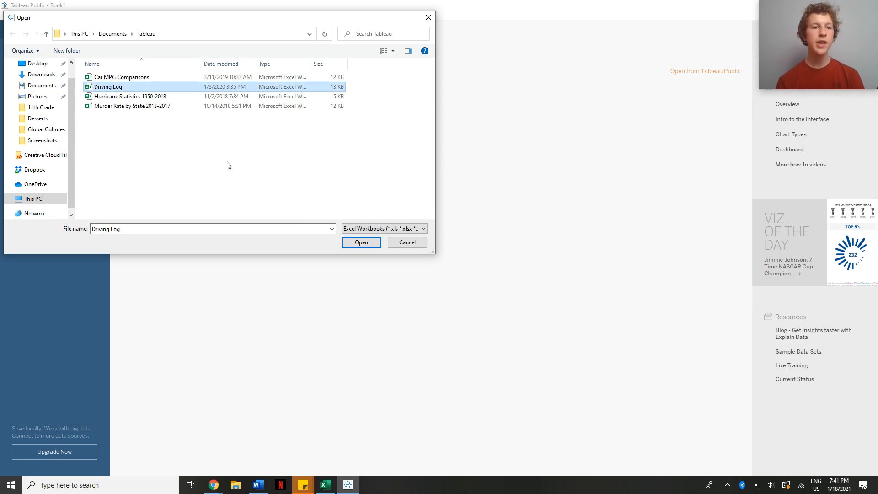
{"action": "left_click", "coordinate": [356, 246]}
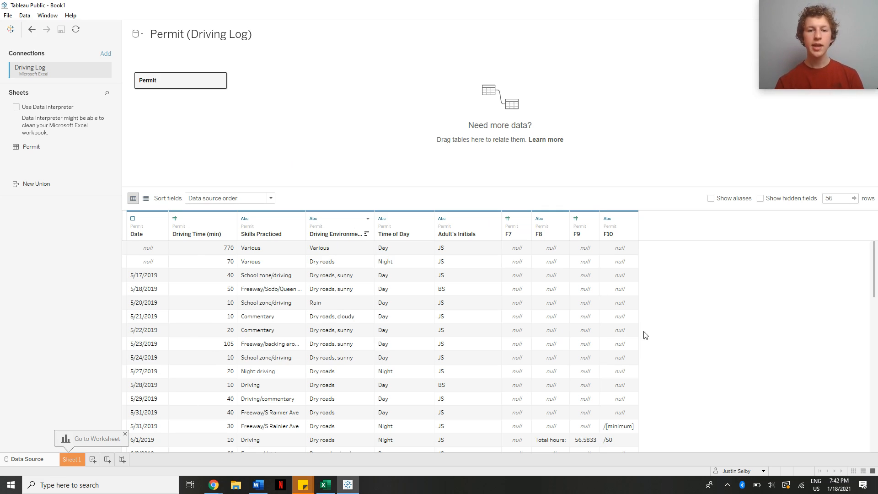
- Examine the rows and columns of the Permit table, including its metadata list view, from the first to the last record
{"action": "scroll", "coordinate": [712, 303], "scroll_direction": "down", "scroll_amount": 2}
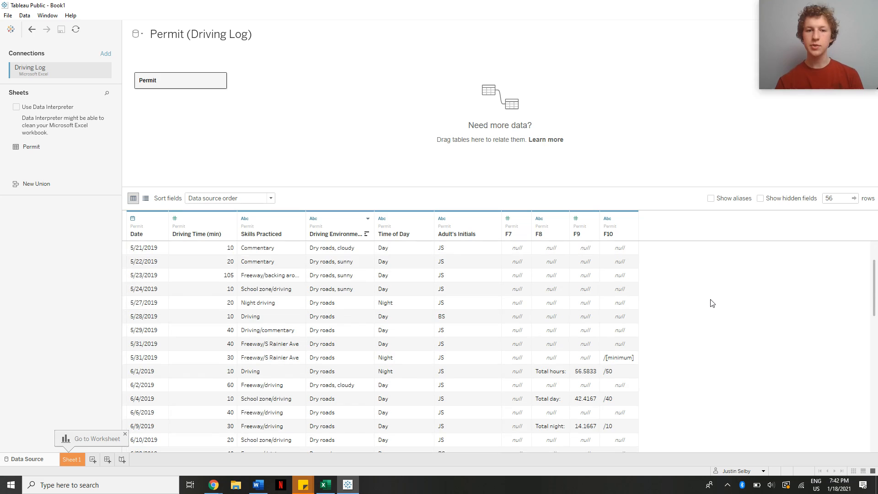
{"action": "scroll", "coordinate": [675, 318], "scroll_direction": "down", "scroll_amount": 8}
{"action": "scroll", "coordinate": [676, 319], "scroll_direction": "down", "scroll_amount": 3}
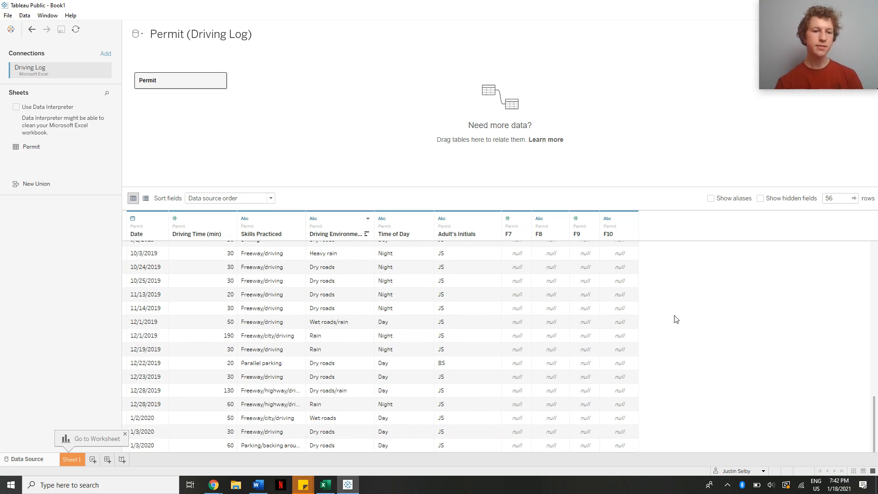
{"action": "scroll", "coordinate": [454, 330], "scroll_direction": "up", "scroll_amount": 15}
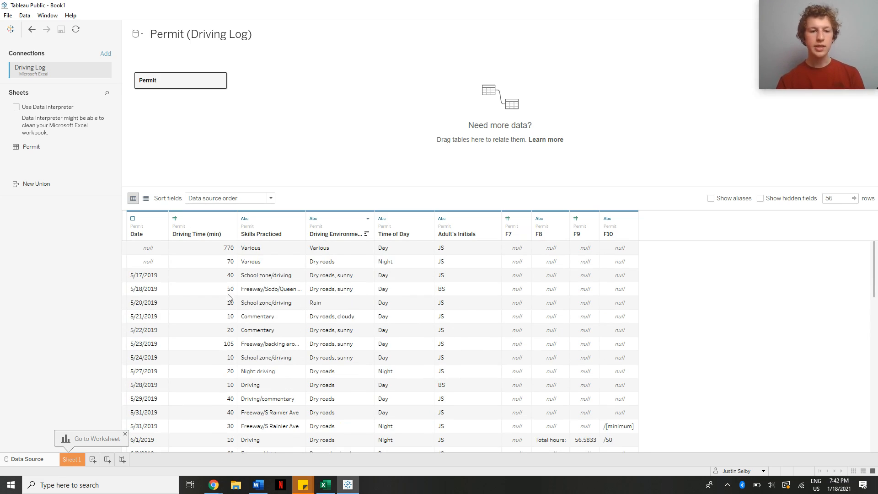
{"action": "scroll", "coordinate": [144, 303], "scroll_direction": "down", "scroll_amount": 9}
{"action": "scroll", "coordinate": [144, 303], "scroll_direction": "down", "scroll_amount": 8}
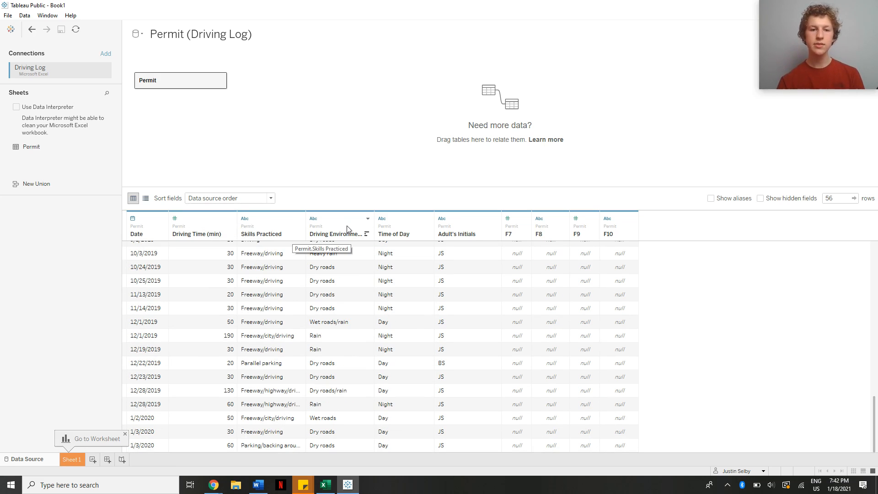
{"action": "scroll", "coordinate": [303, 287], "scroll_direction": "up", "scroll_amount": 15}
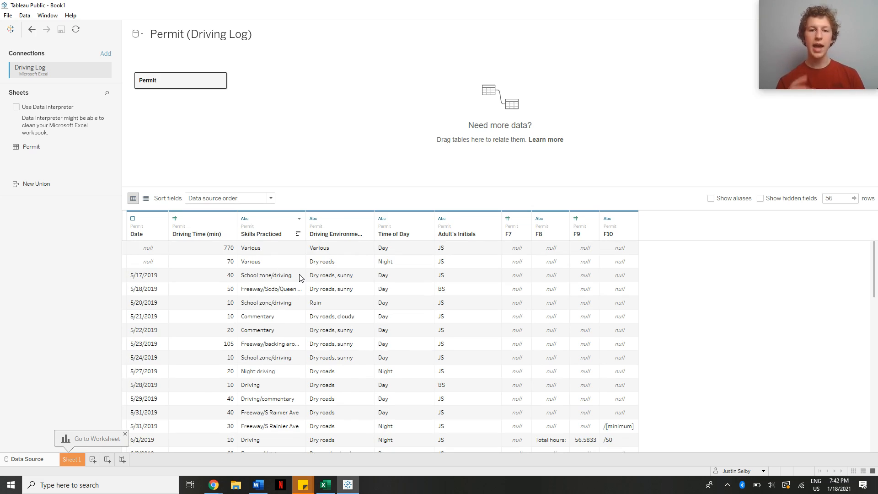
{"action": "left_click", "coordinate": [145, 198]}
{"action": "left_click", "coordinate": [133, 199]}
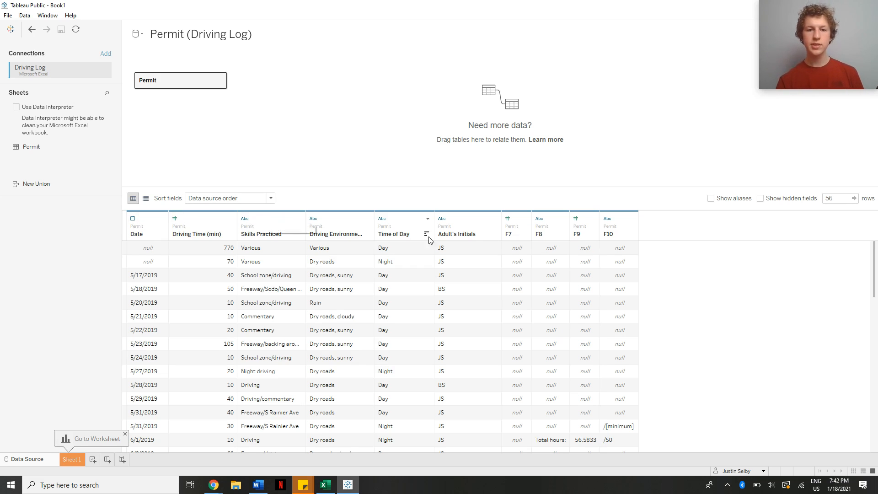
{"action": "scroll", "coordinate": [519, 342], "scroll_direction": "down", "scroll_amount": 6}
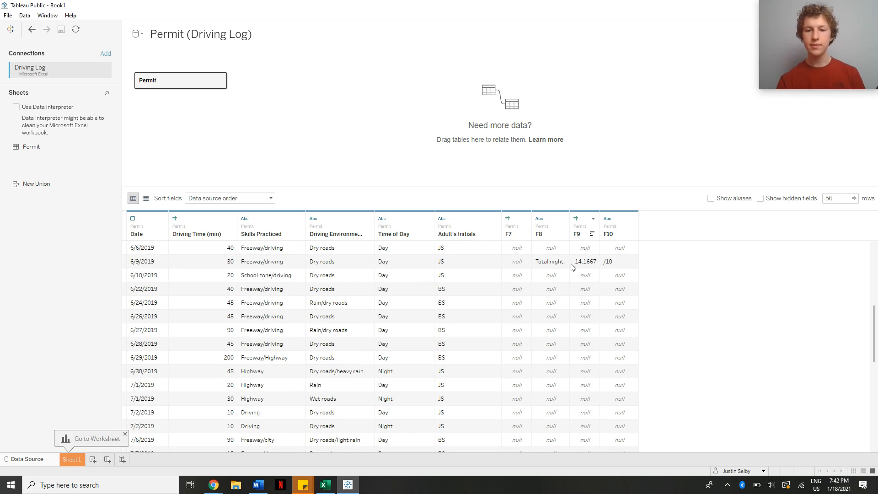
{"action": "scroll", "coordinate": [548, 307], "scroll_direction": "up", "scroll_amount": 6}
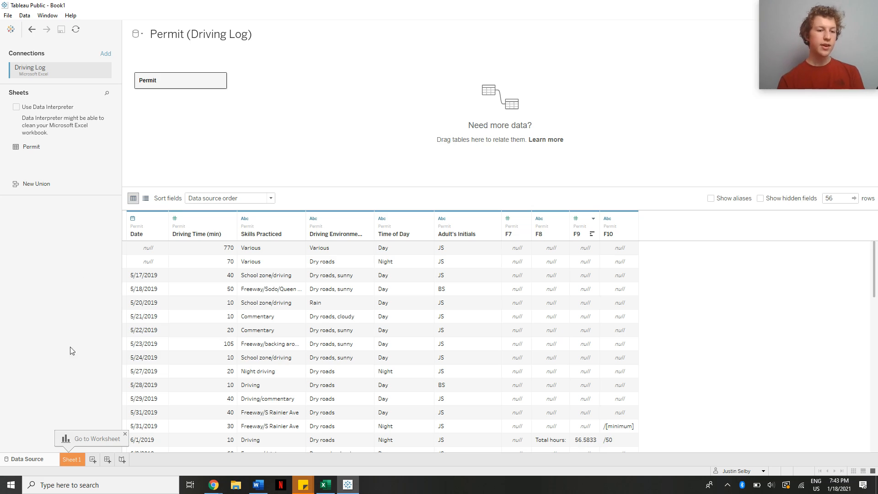
- Add two more worksheets, two dashboards and one story to the workbook, and return to Sheet 1
{"action": "left_click", "coordinate": [72, 460]}
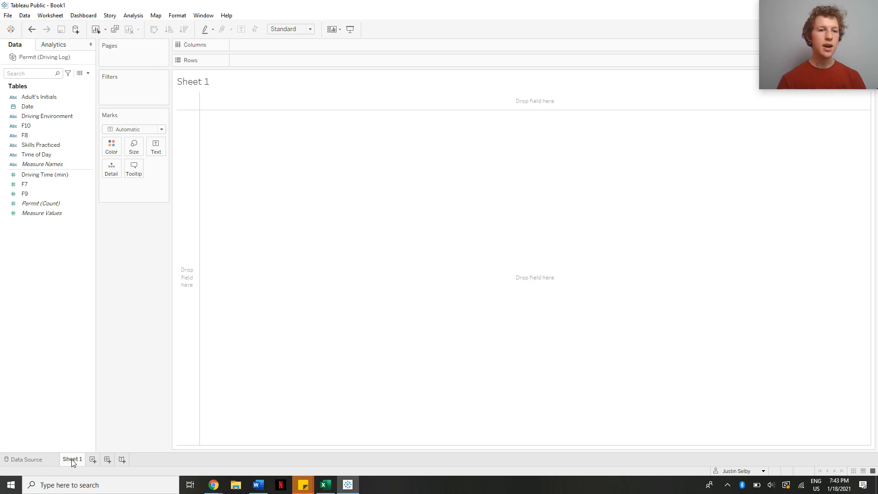
{"action": "left_click", "coordinate": [93, 459]}
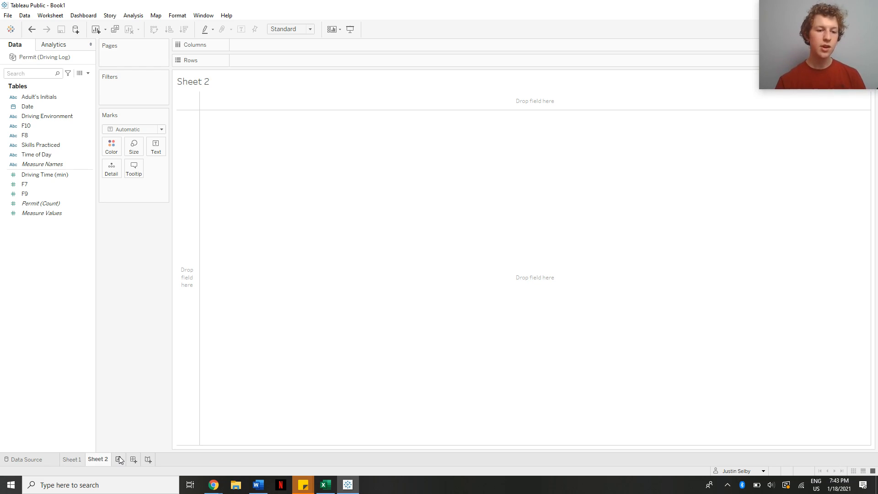
{"action": "left_click", "coordinate": [118, 460]}
{"action": "left_click", "coordinate": [160, 460]}
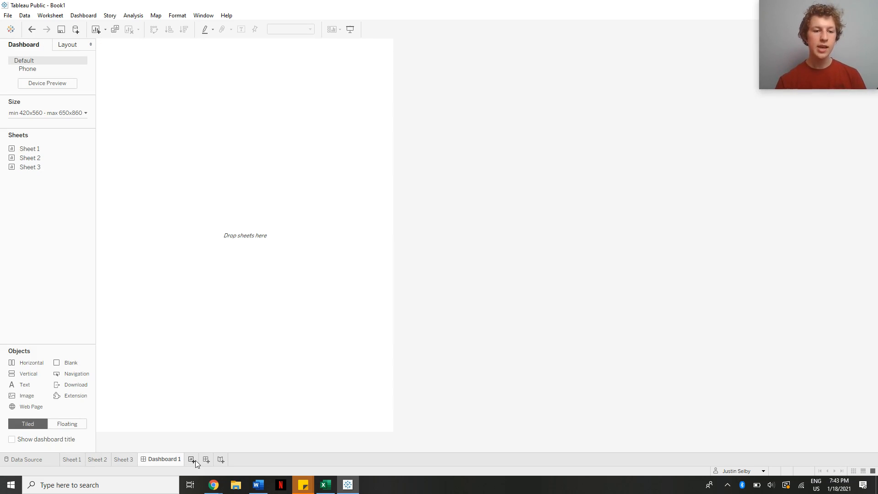
{"action": "left_click", "coordinate": [206, 459]}
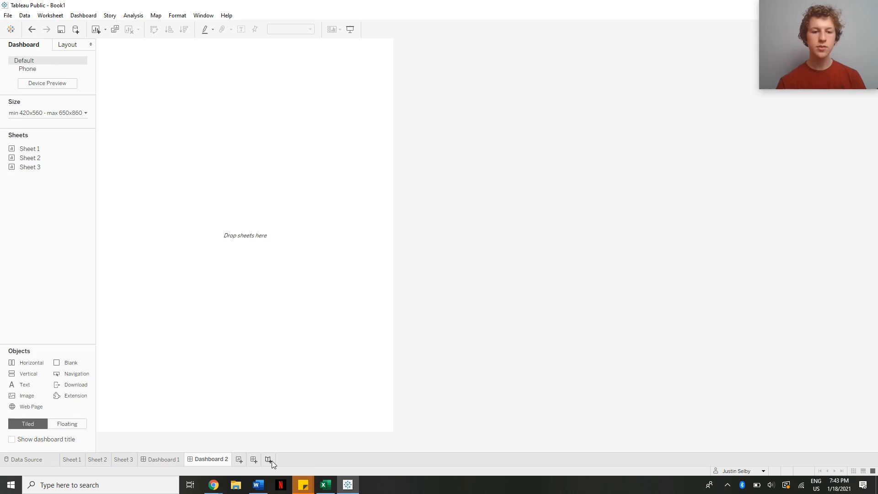
{"action": "left_click", "coordinate": [269, 459]}
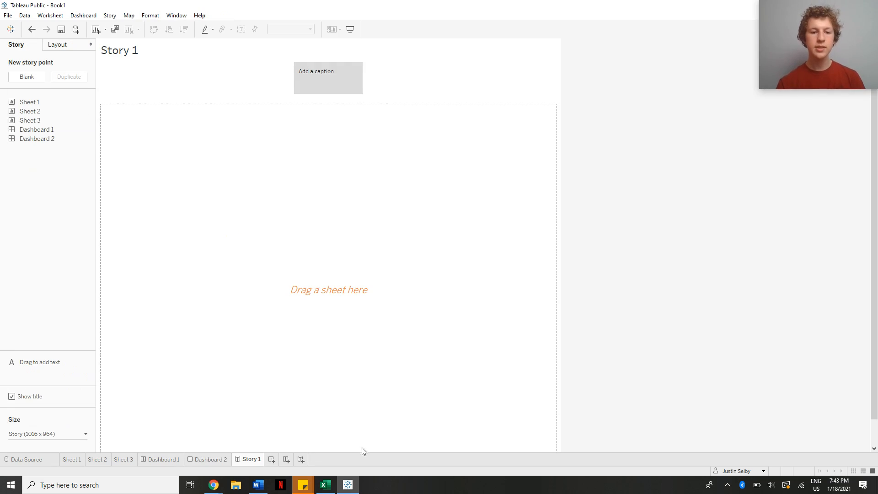
{"action": "left_click", "coordinate": [203, 458]}
{"action": "left_click", "coordinate": [163, 459]}
{"action": "left_click", "coordinate": [72, 460]}
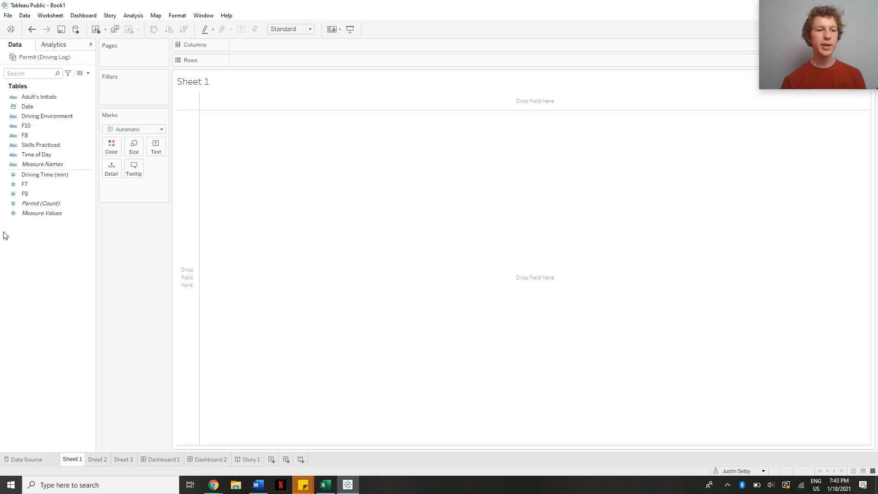
- Look over the data fields, the mark type options and the Show Me chart types on Sheet 1
{"action": "left_click", "coordinate": [54, 98]}
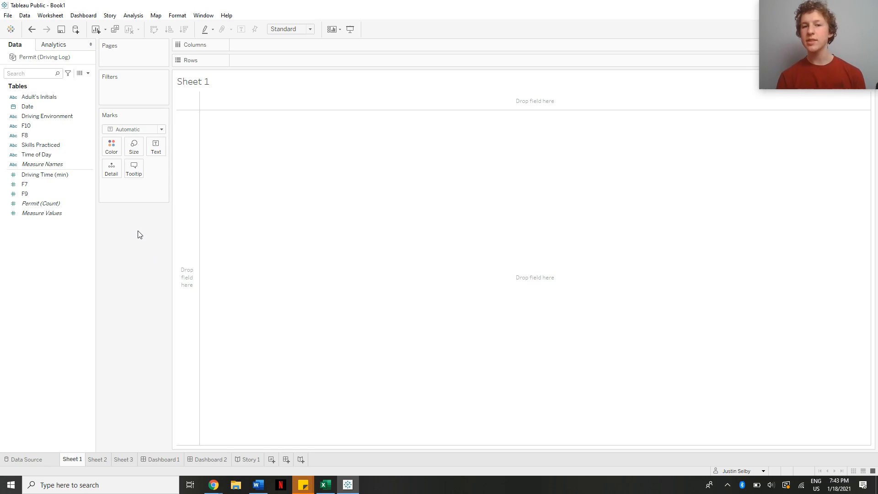
{"action": "left_click", "coordinate": [161, 132]}
{"action": "left_click", "coordinate": [163, 130]}
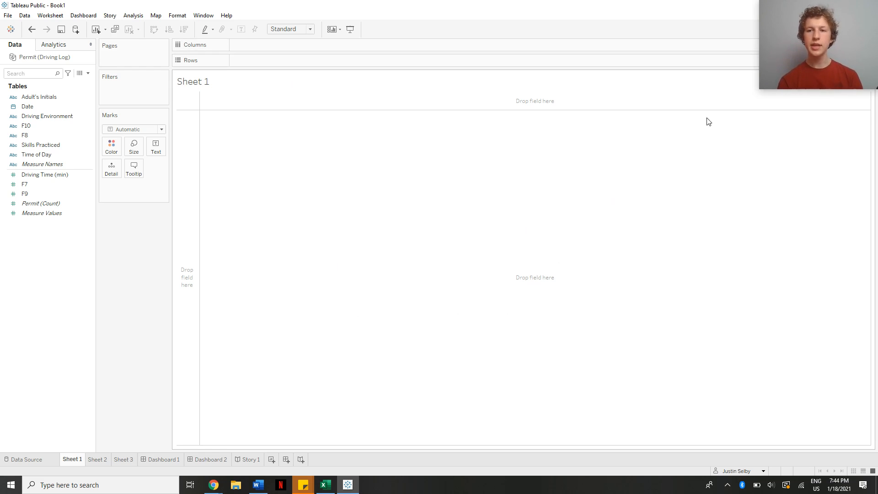
{"action": "left_click_drag", "start_coordinate": [835, 47], "coordinate": [728, 46]}
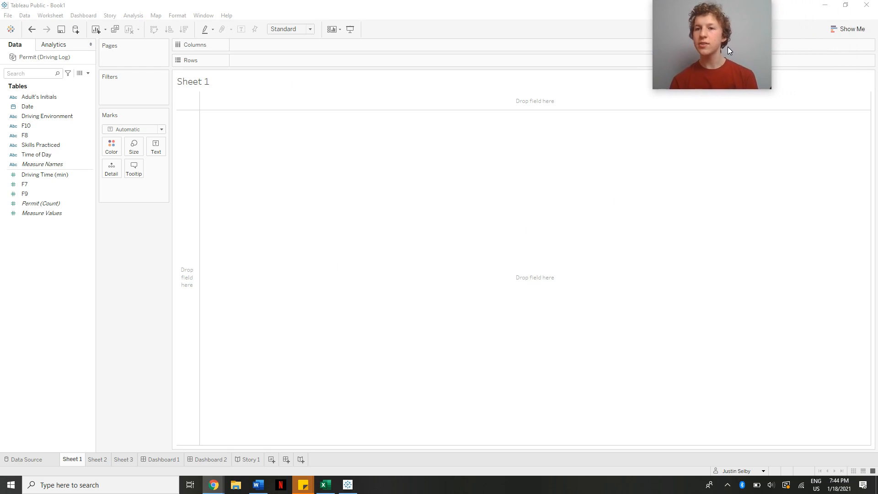
{"action": "left_click", "coordinate": [851, 30]}
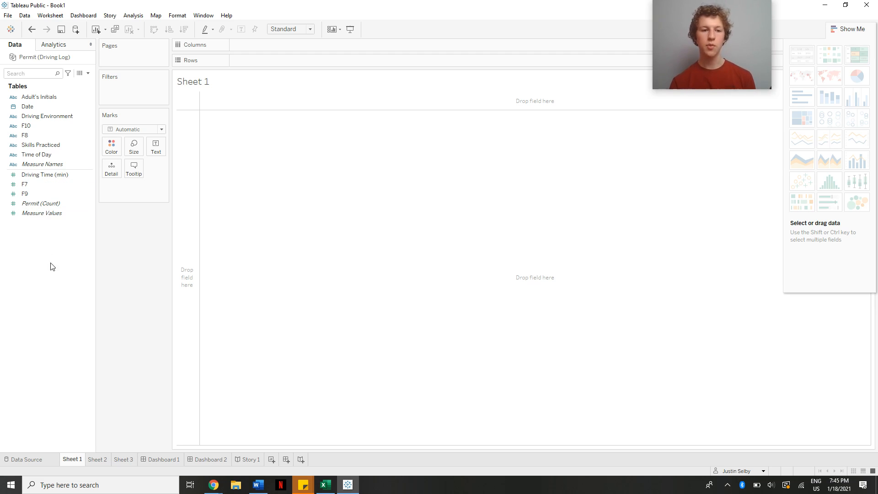
{"action": "left_click", "coordinate": [73, 177]}
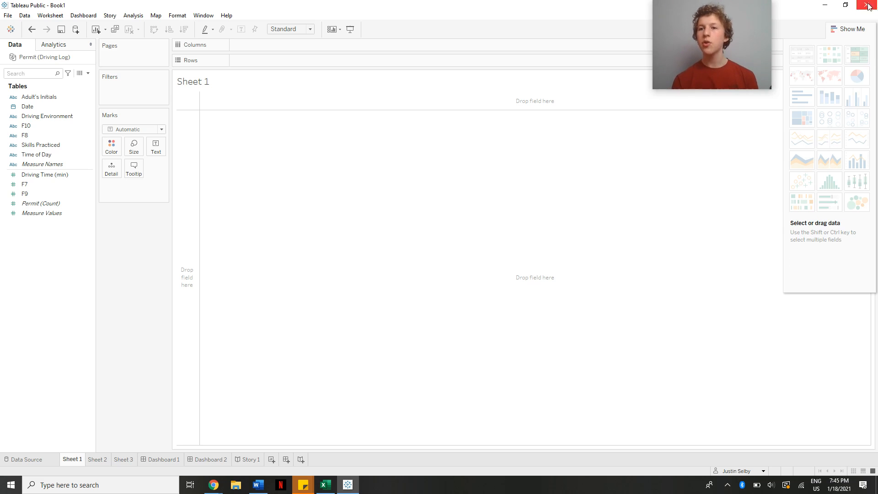
{"action": "left_click", "coordinate": [852, 29]}
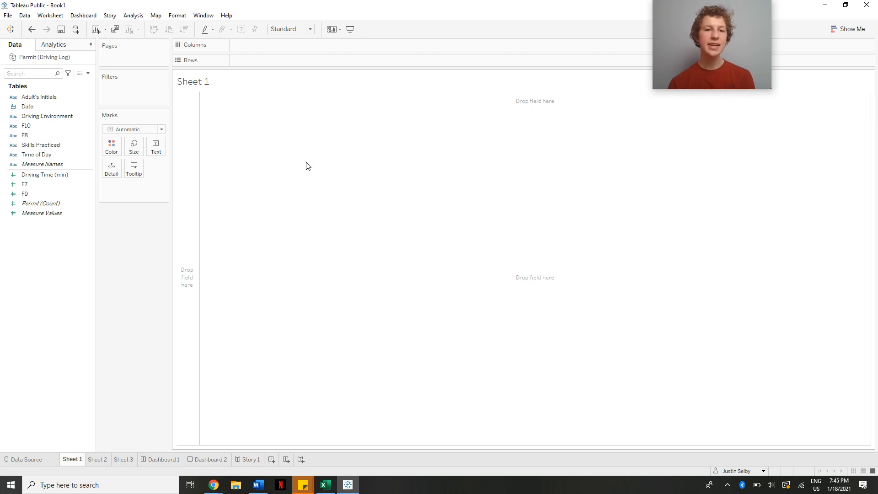
- Build a bar chart on Sheet 1 with Adult's Initials as columns and Driving Time (min) as rows
{"action": "left_click", "coordinate": [55, 99]}
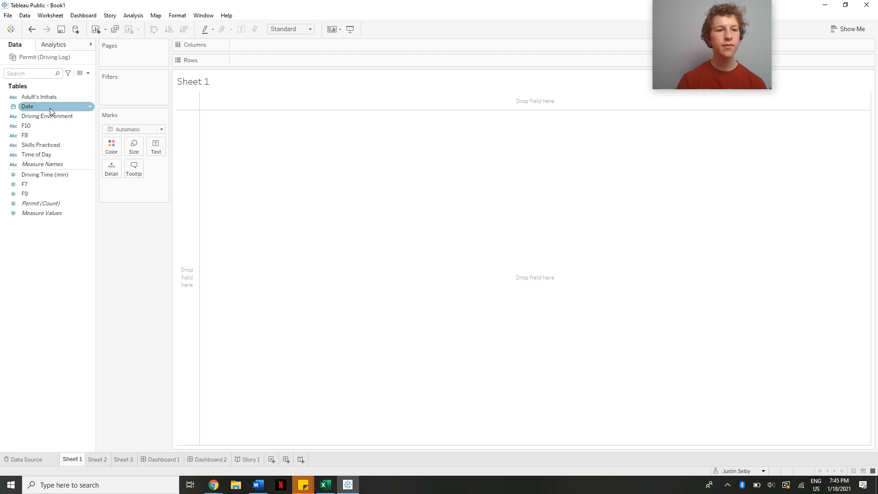
{"action": "left_click_drag", "start_coordinate": [46, 97], "coordinate": [332, 138]}
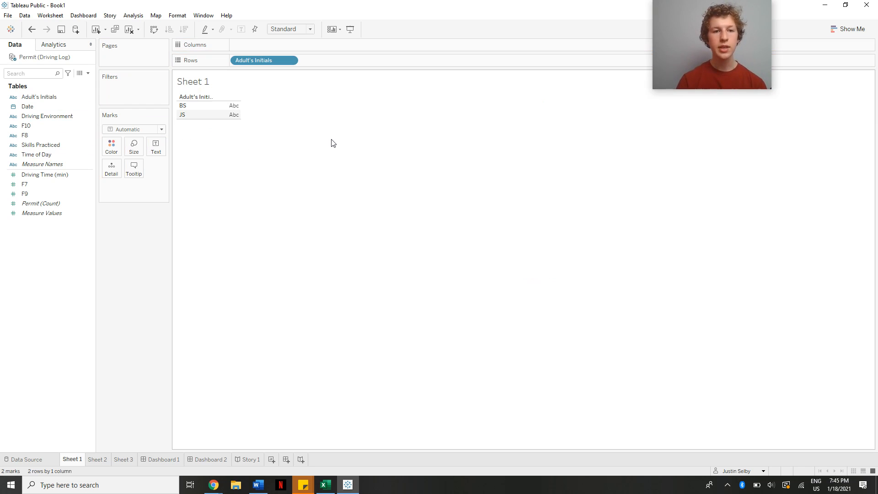
{"action": "left_click", "coordinate": [52, 175]}
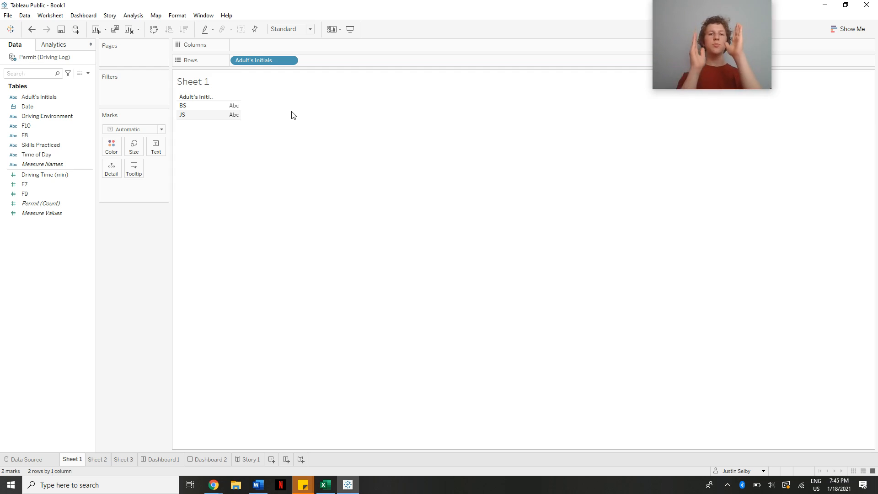
{"action": "left_click_drag", "start_coordinate": [265, 60], "coordinate": [265, 50]}
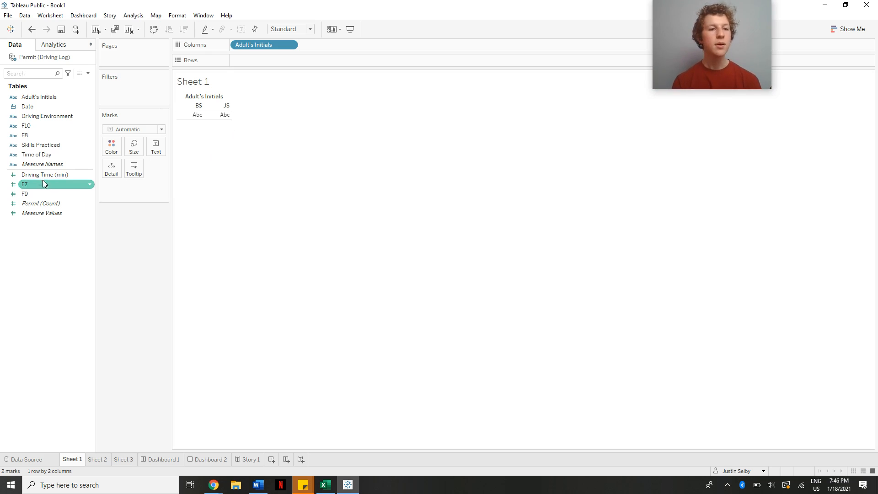
{"action": "left_click_drag", "start_coordinate": [43, 176], "coordinate": [270, 63]}
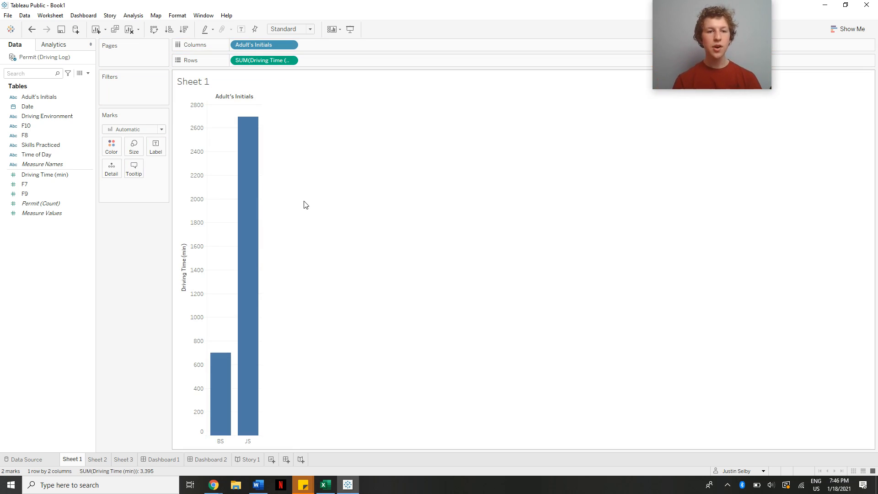
- Change the aggregation of the Driving Time (min) measure in the rows to Average
{"action": "mouse_move", "coordinate": [252, 185]}
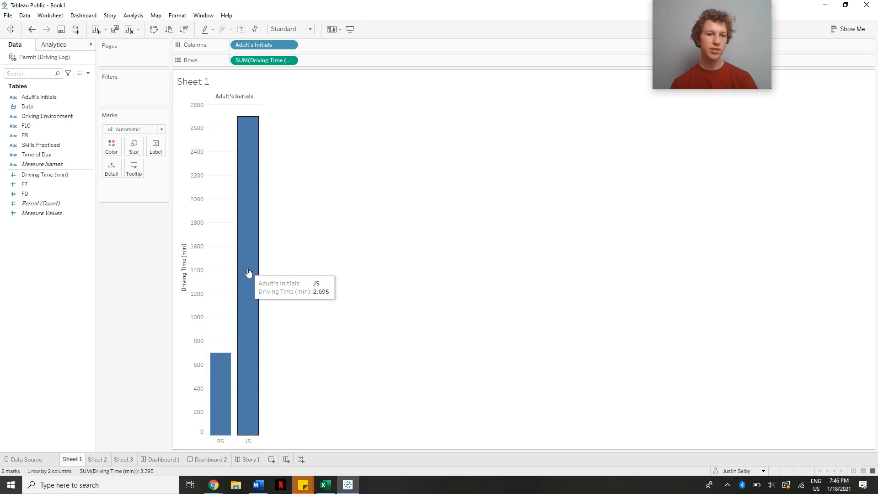
{"action": "mouse_move", "coordinate": [215, 384]}
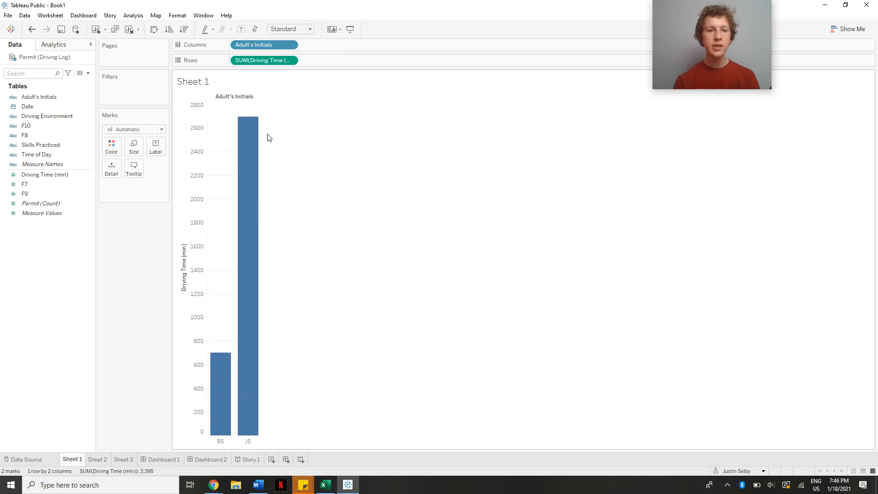
{"action": "mouse_move", "coordinate": [236, 344]}
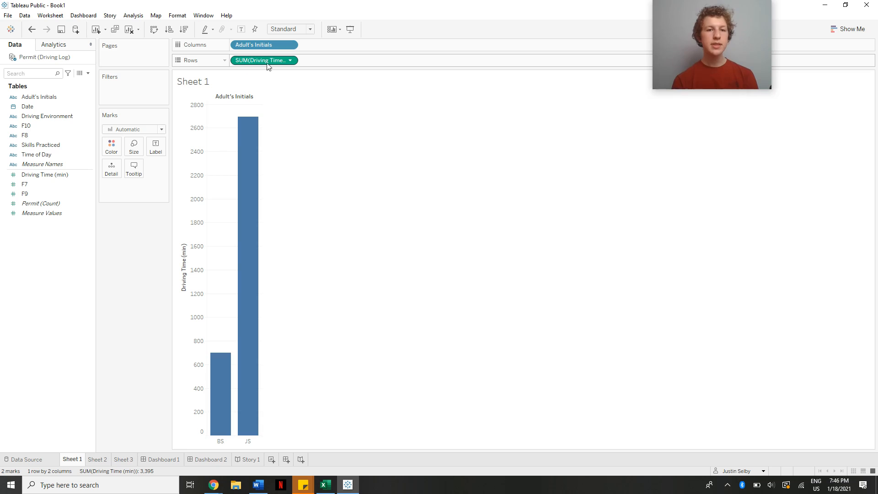
{"action": "left_click", "coordinate": [290, 61]}
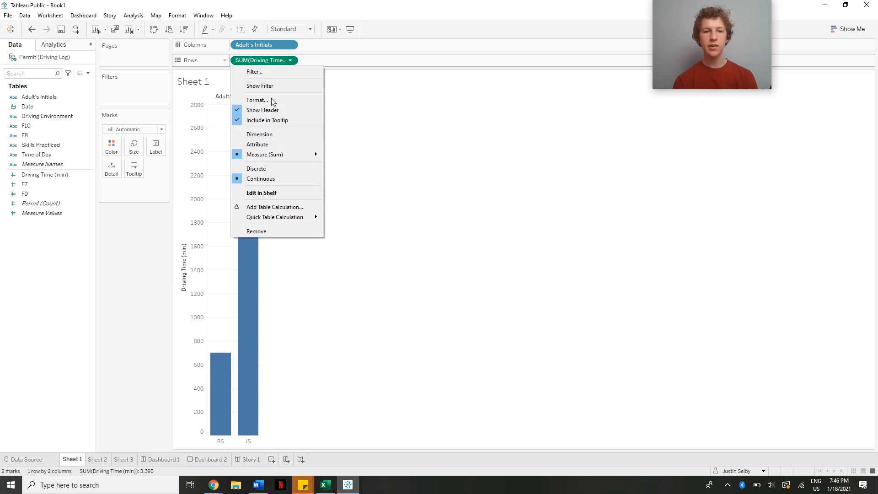
{"action": "mouse_move", "coordinate": [273, 155]}
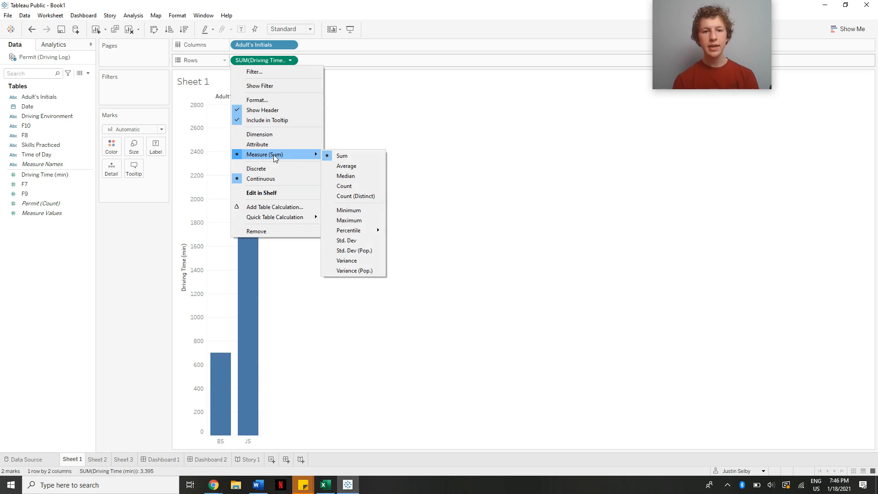
{"action": "left_click", "coordinate": [347, 166]}
{"action": "mouse_move", "coordinate": [240, 133]}
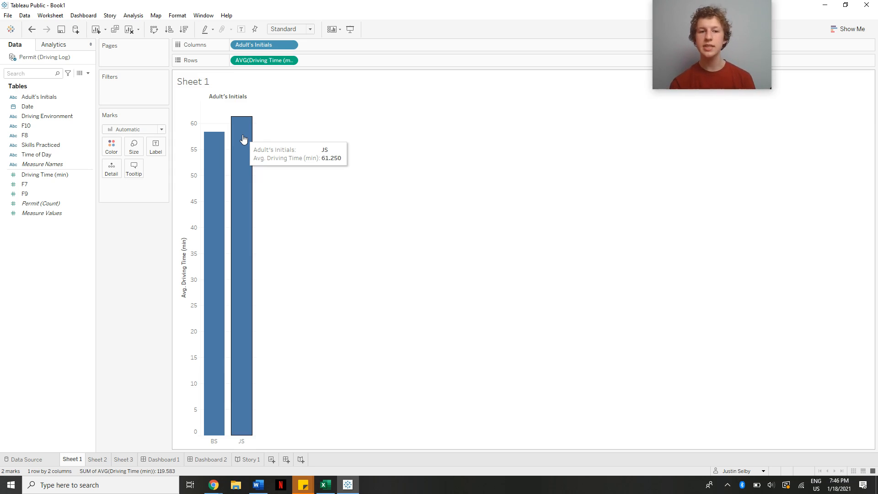
- Compare the average driving times of the two adults and change the aggregation of Driving Time (min) in the rows to Sum
{"action": "mouse_move", "coordinate": [216, 161]}
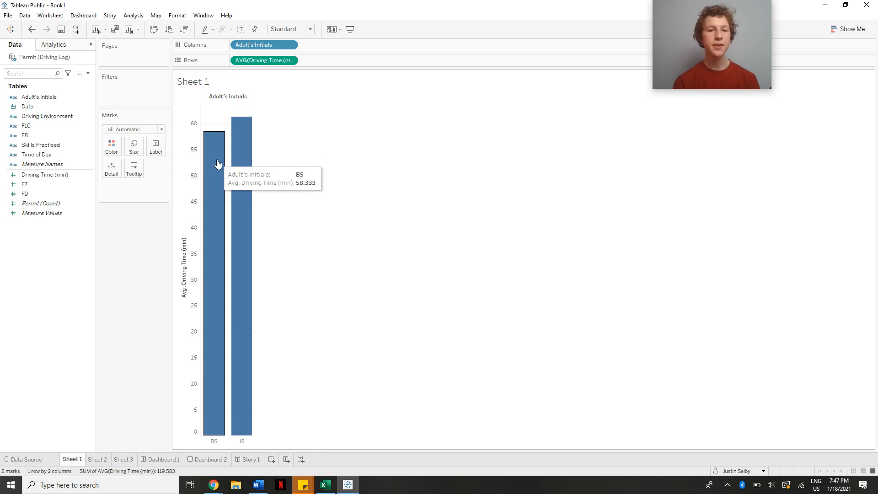
{"action": "left_click", "coordinate": [290, 61]}
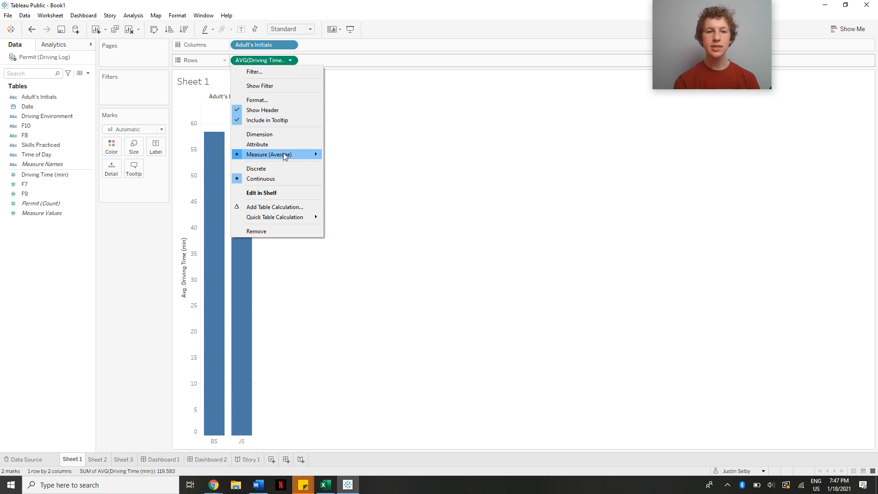
{"action": "mouse_move", "coordinate": [283, 153]}
{"action": "left_click", "coordinate": [342, 154]}
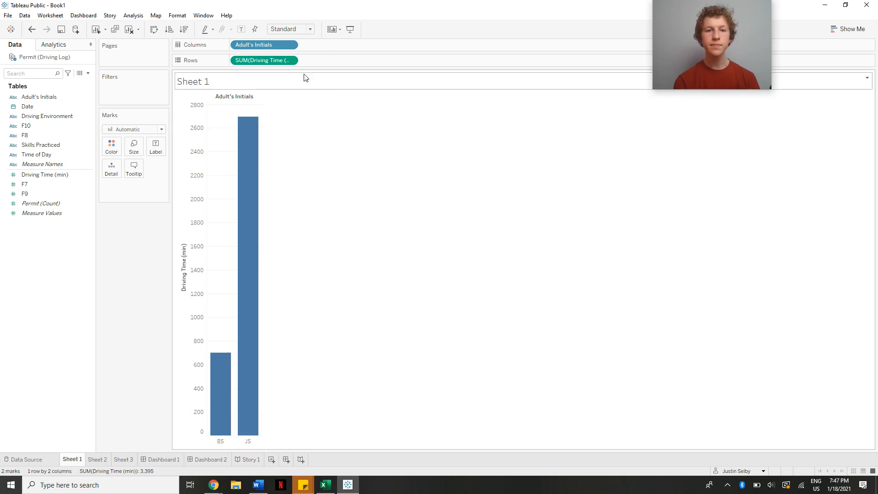
- Change the aggregation of Driving Time (min) in the rows to Count and compare the bars of the two adults
{"action": "left_click", "coordinate": [291, 62]}
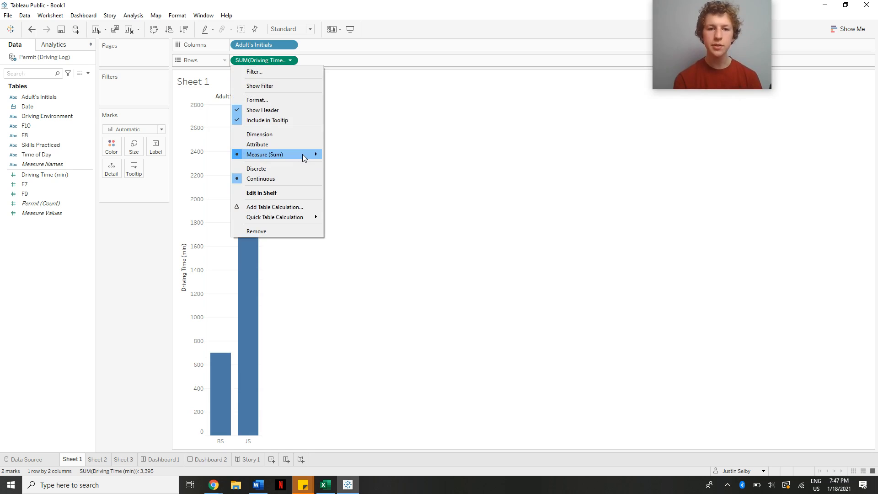
{"action": "mouse_move", "coordinate": [303, 155]}
{"action": "left_click", "coordinate": [343, 186]}
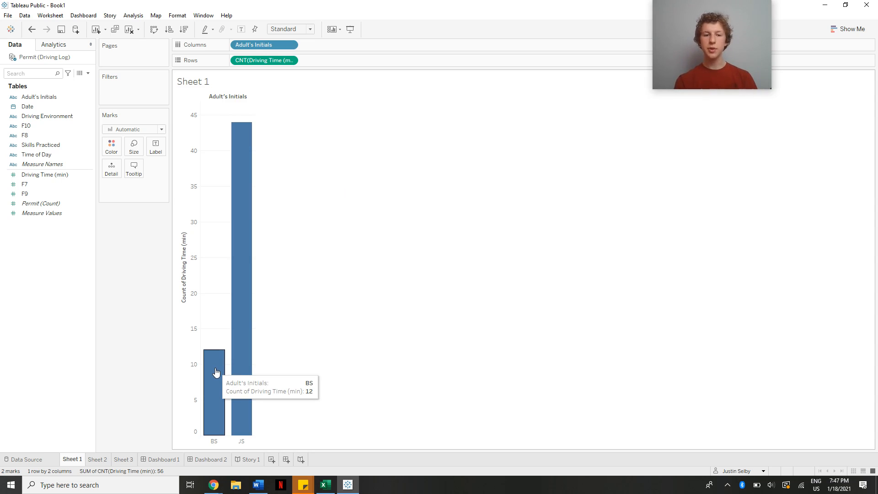
{"action": "mouse_move", "coordinate": [236, 321]}
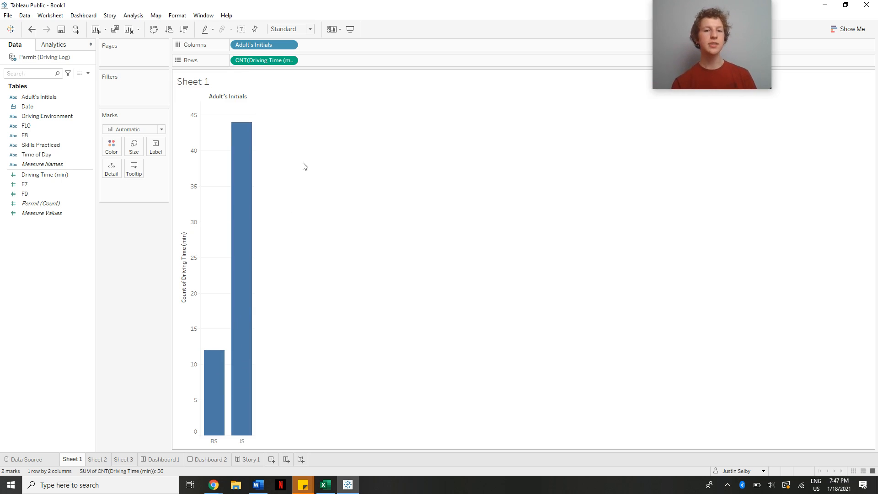
- Return the aggregation of Driving Time (min) in the rows from Count to Sum
{"action": "left_click", "coordinate": [291, 61]}
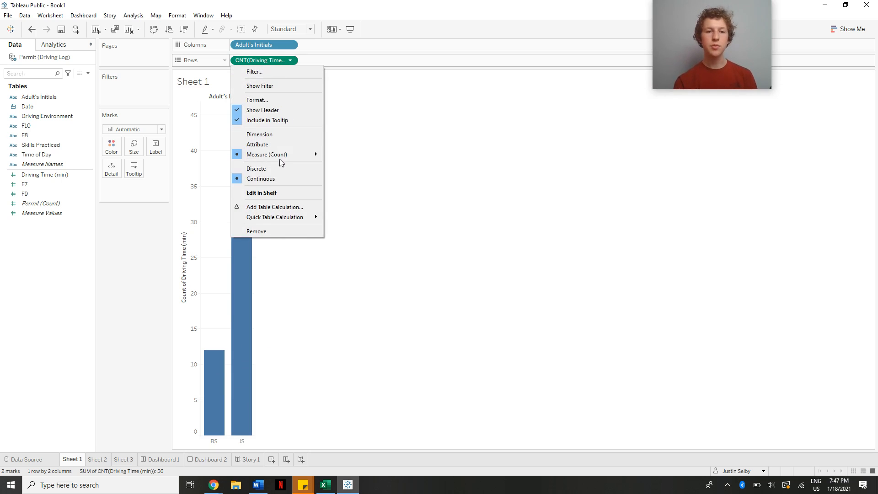
{"action": "mouse_move", "coordinate": [281, 156]}
{"action": "left_click", "coordinate": [341, 157]}
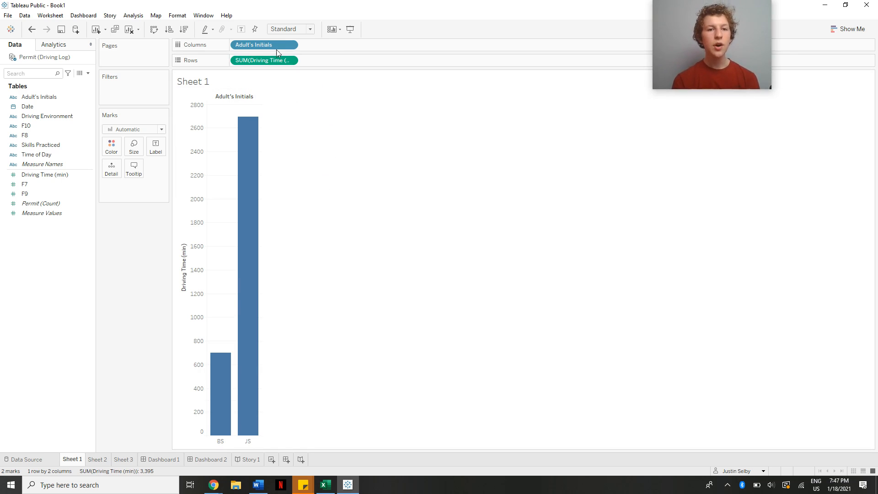
- Replace Adult's Initials with the Date field in the columns to plot total driving time by year
{"action": "left_click_drag", "start_coordinate": [273, 47], "coordinate": [59, 237]}
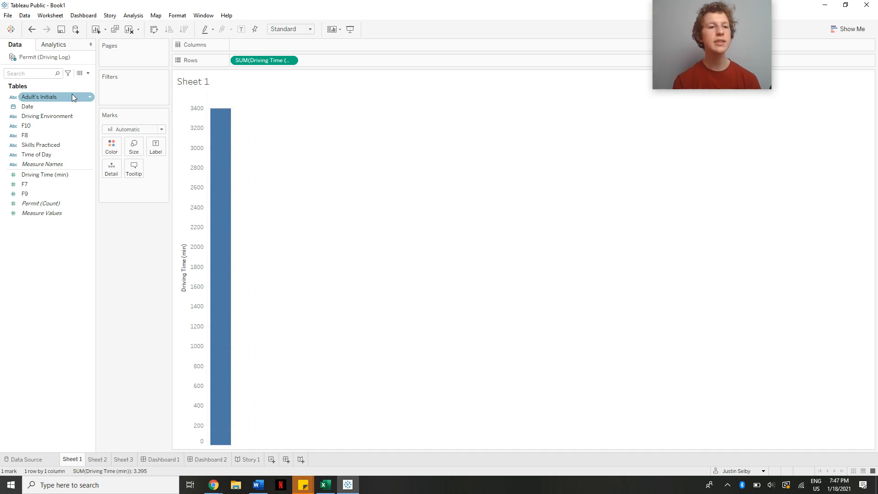
{"action": "left_click", "coordinate": [52, 107]}
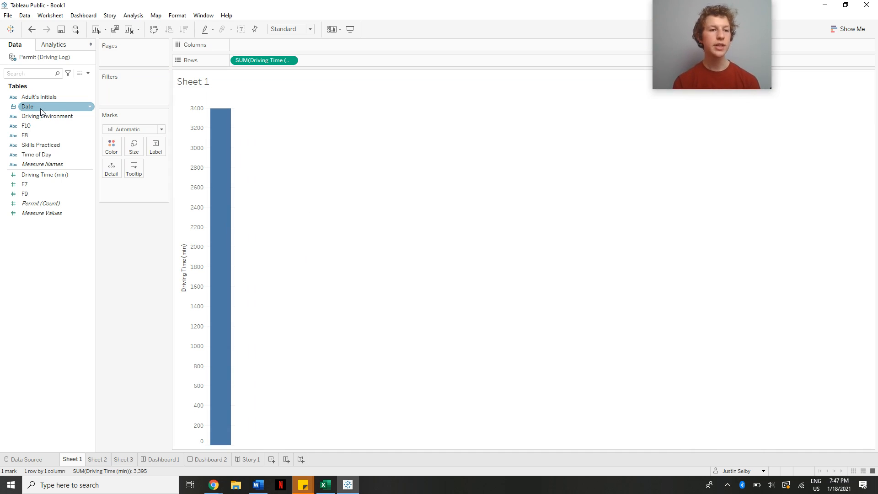
{"action": "left_click_drag", "start_coordinate": [51, 106], "coordinate": [257, 46]}
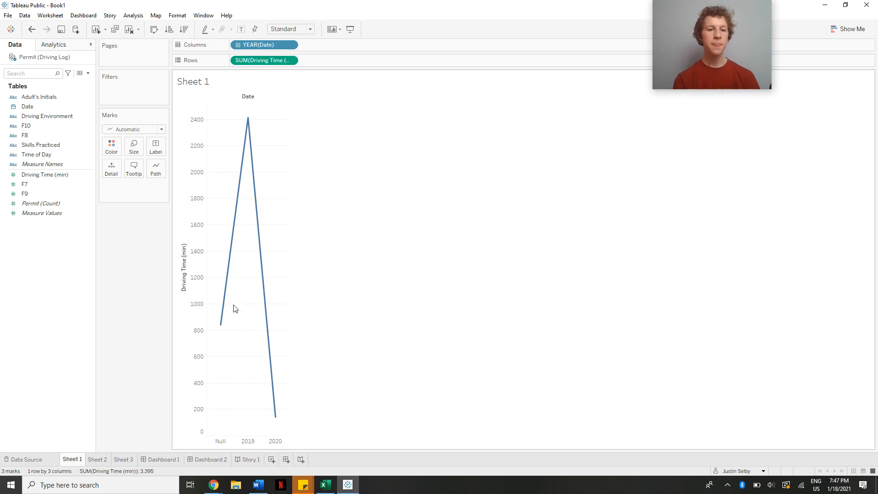
{"action": "mouse_move", "coordinate": [220, 325]}
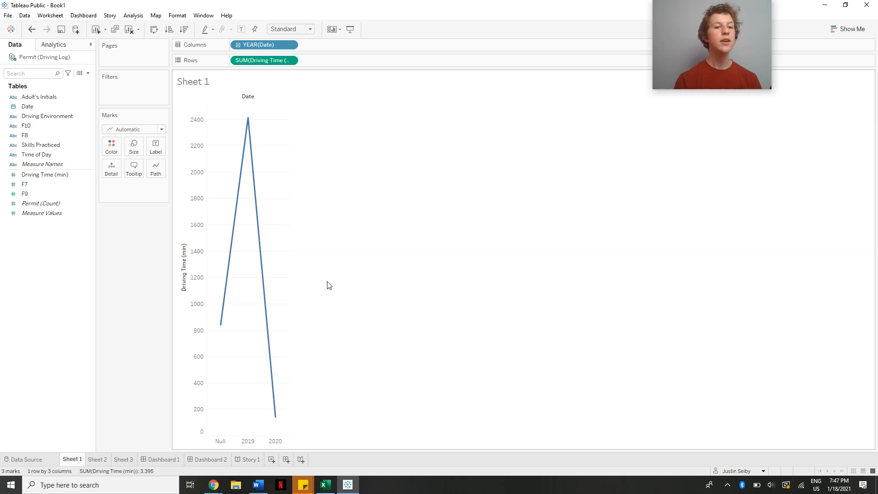
- Examine the null entries of the Date column in the data source and return to Sheet 1
{"action": "left_click", "coordinate": [29, 460]}
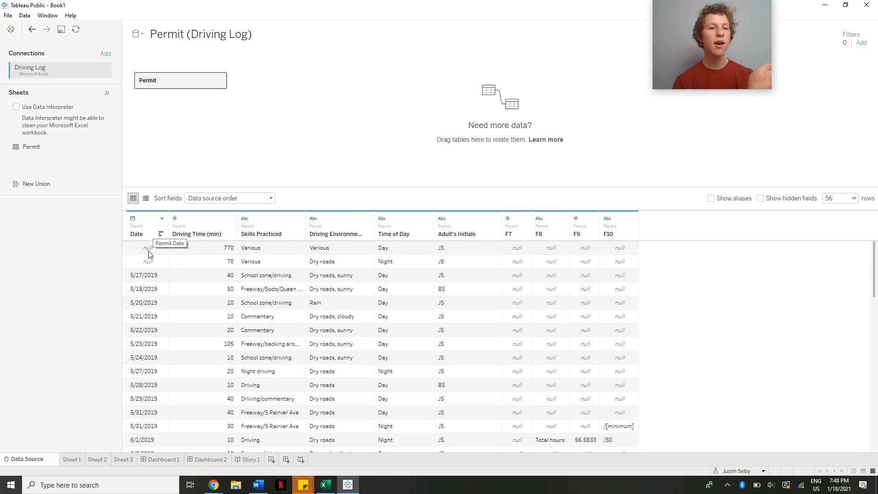
{"action": "mouse_move", "coordinate": [147, 250]}
{"action": "left_mouse_down"}
{"action": "mouse_move", "coordinate": [147, 274]}
{"action": "mouse_move", "coordinate": [211, 264]}
{"action": "mouse_move", "coordinate": [171, 247]}
{"action": "mouse_move", "coordinate": [147, 249]}
{"action": "left_mouse_up"}
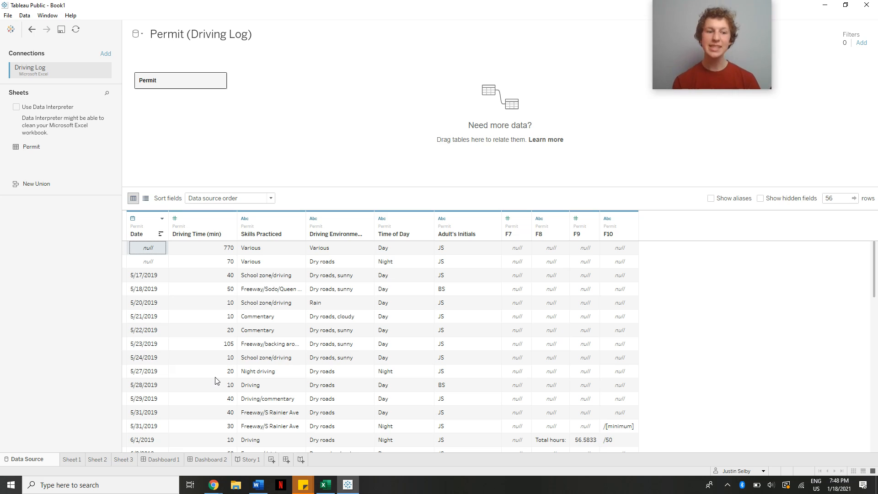
{"action": "left_click", "coordinate": [70, 459]}
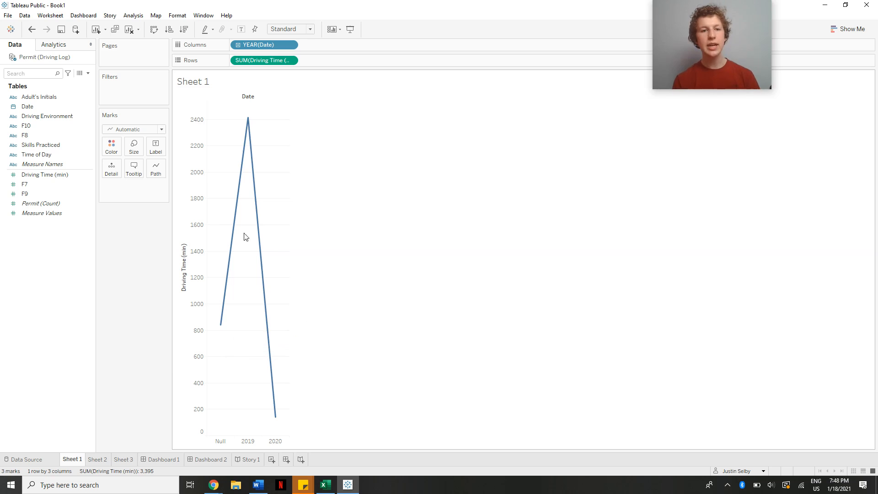
- Expand the Date hierarchy in the columns from year down to quarter, month and day
{"action": "left_click", "coordinate": [238, 45]}
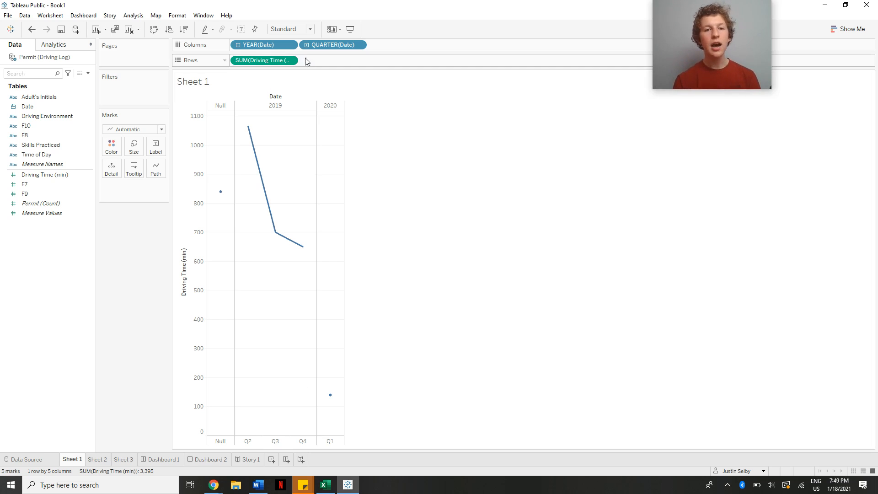
{"action": "left_click", "coordinate": [306, 46]}
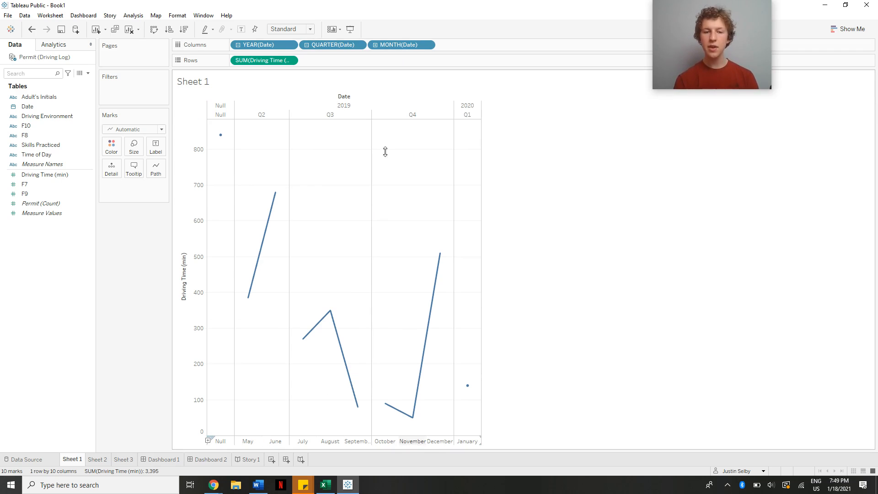
{"action": "left_click", "coordinate": [374, 45]}
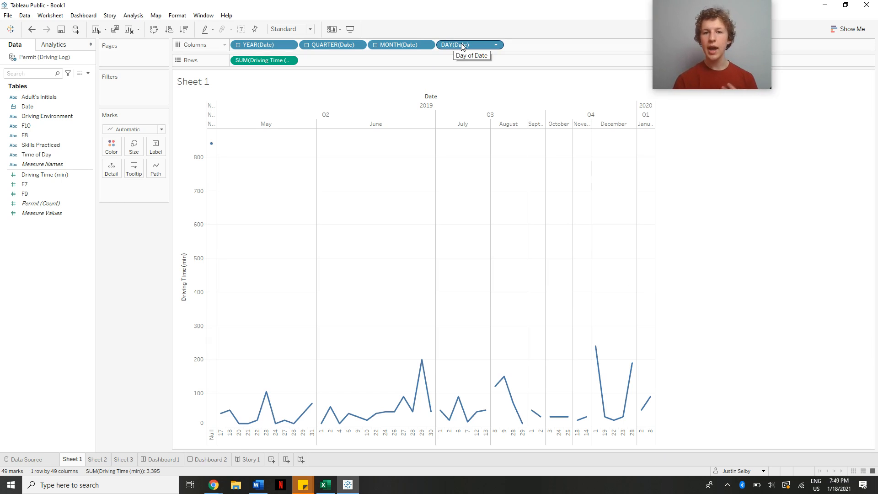
- Remove the day and quarter levels of Date from the columns, keeping year and month, and inspect the monthly driving times
{"action": "left_click_drag", "start_coordinate": [462, 46], "coordinate": [60, 268]}
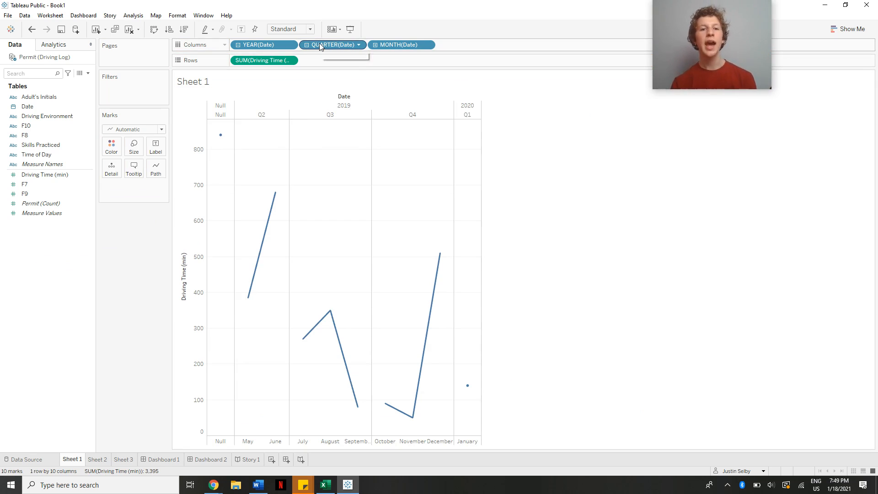
{"action": "left_click_drag", "start_coordinate": [319, 43], "coordinate": [36, 254]}
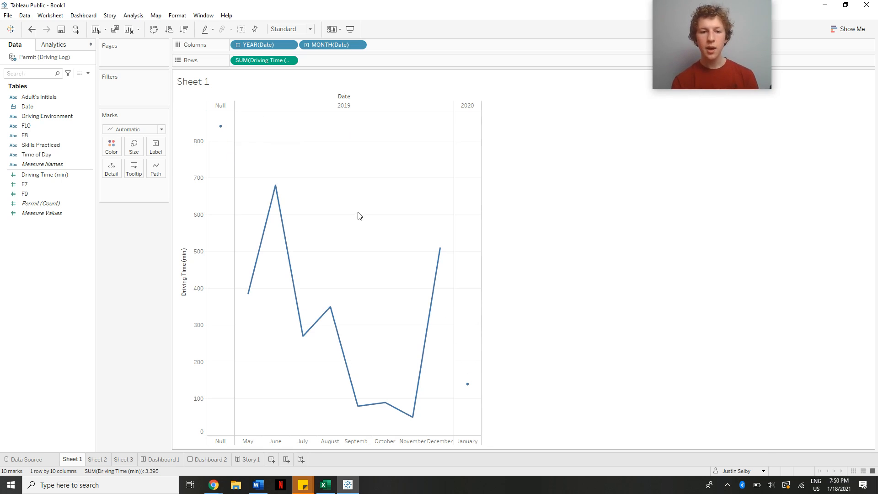
{"action": "mouse_move", "coordinate": [249, 298]}
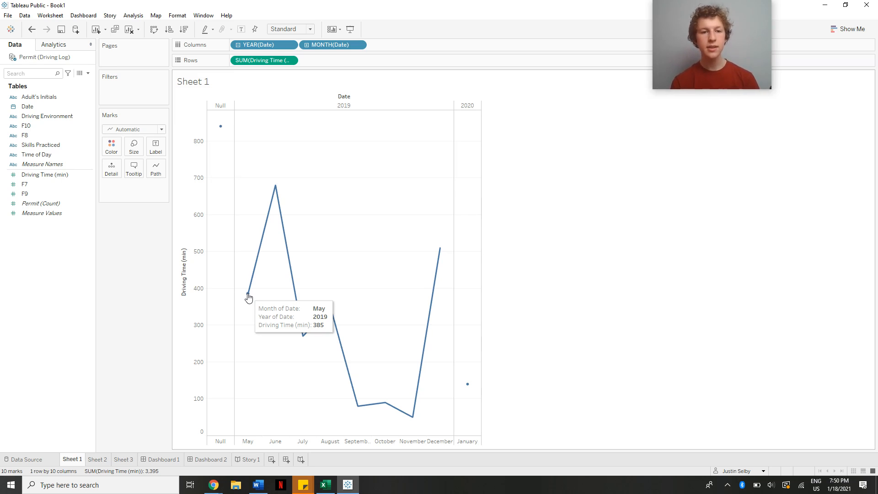
{"action": "mouse_move", "coordinate": [276, 189]}
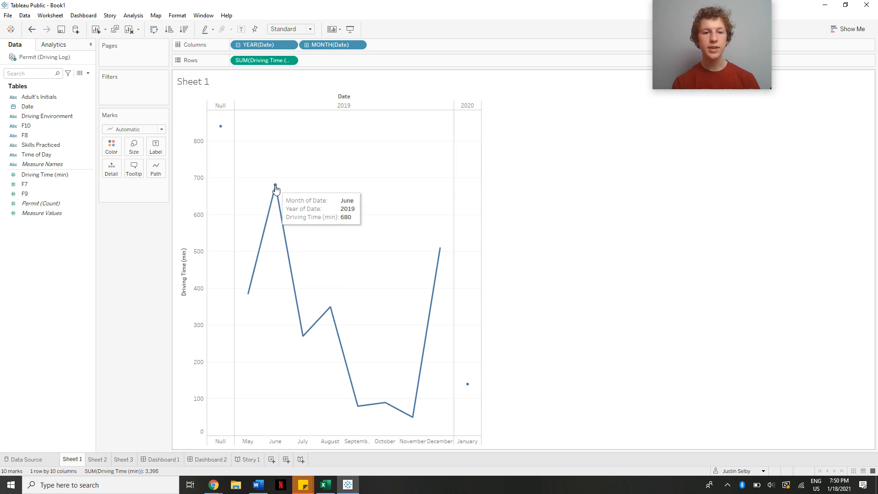
{"action": "mouse_move", "coordinate": [304, 338]}
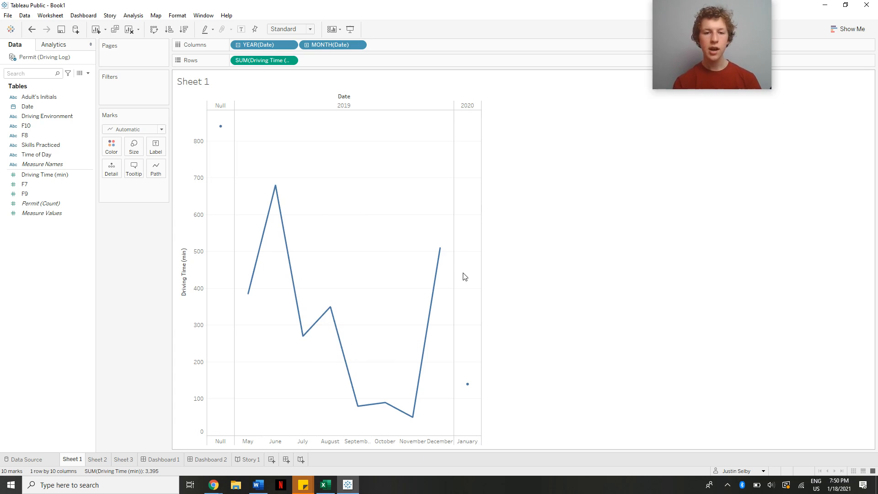
{"action": "mouse_move", "coordinate": [442, 251]}
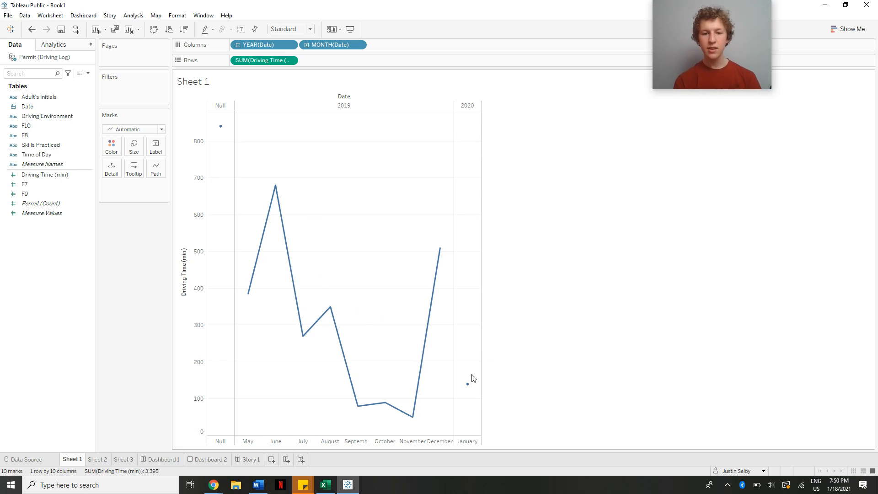
{"action": "mouse_move", "coordinate": [468, 386]}
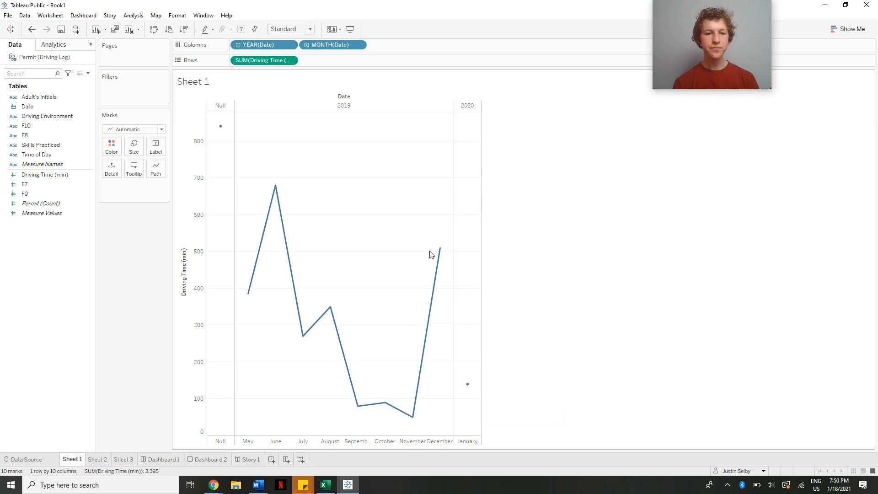
- Break the monthly line chart down by day to inspect the peak days, and remove the day level again
{"action": "left_click", "coordinate": [307, 44]}
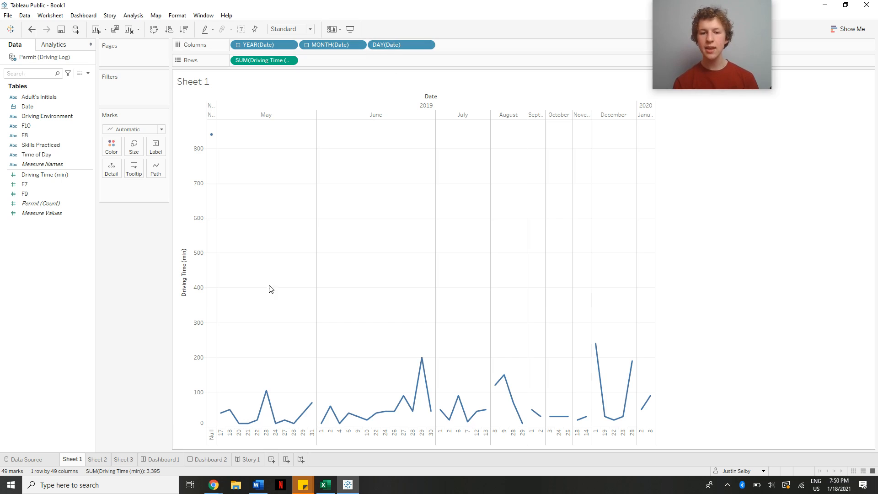
{"action": "mouse_move", "coordinate": [422, 361]}
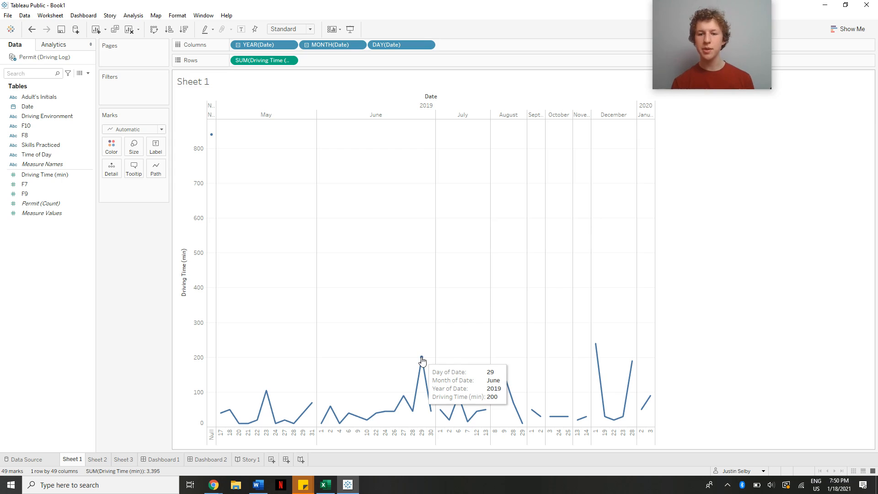
{"action": "mouse_move", "coordinate": [596, 346]}
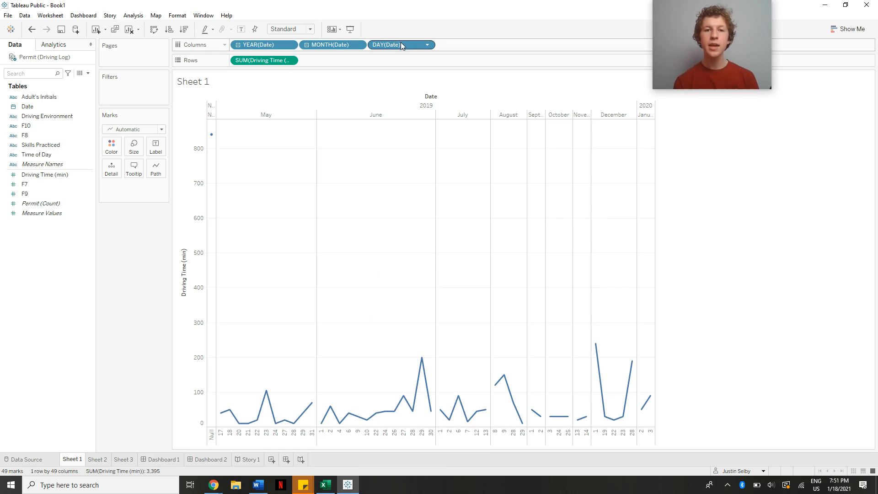
{"action": "left_click_drag", "start_coordinate": [403, 45], "coordinate": [38, 240]}
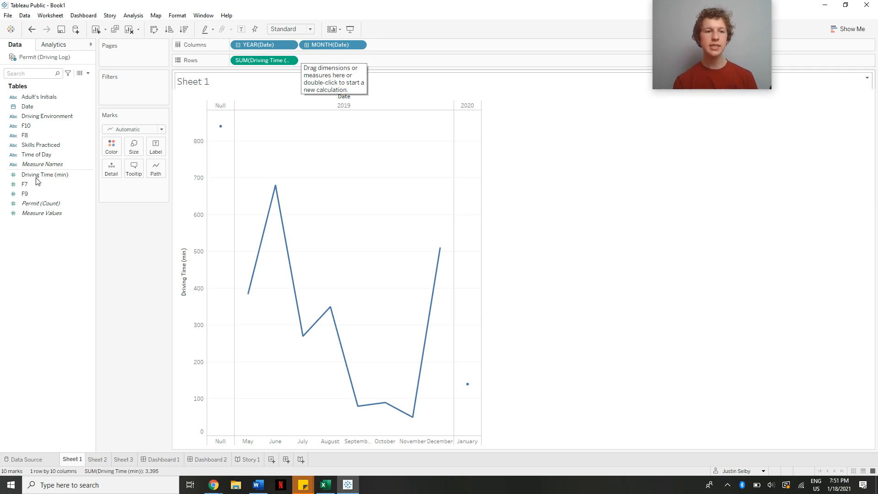
{"action": "left_click", "coordinate": [852, 29]}
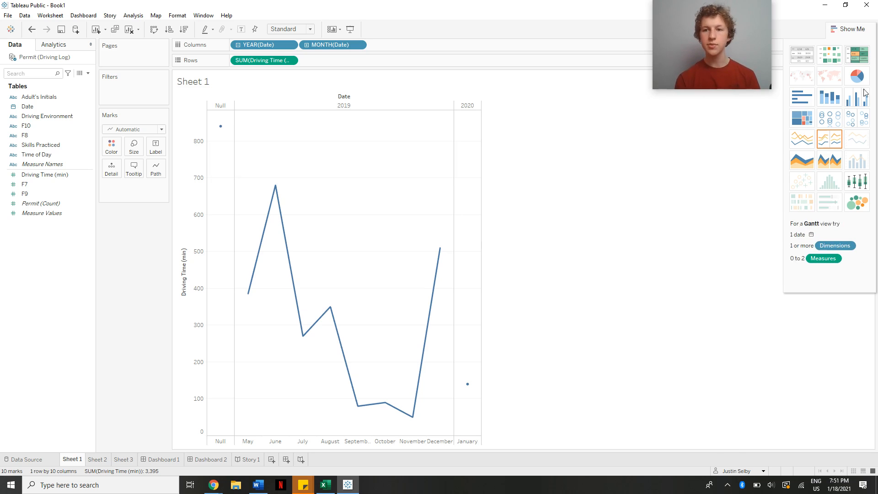
{"action": "left_click", "coordinate": [837, 31]}
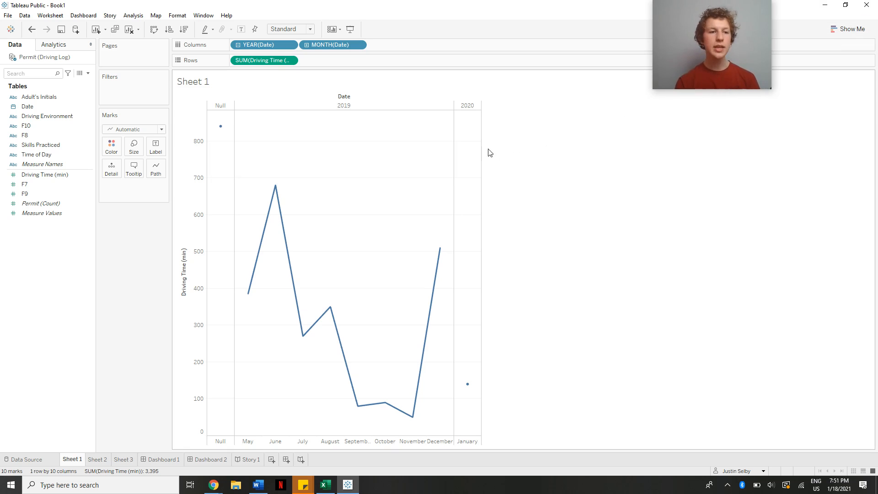
{"action": "left_click", "coordinate": [33, 154]}
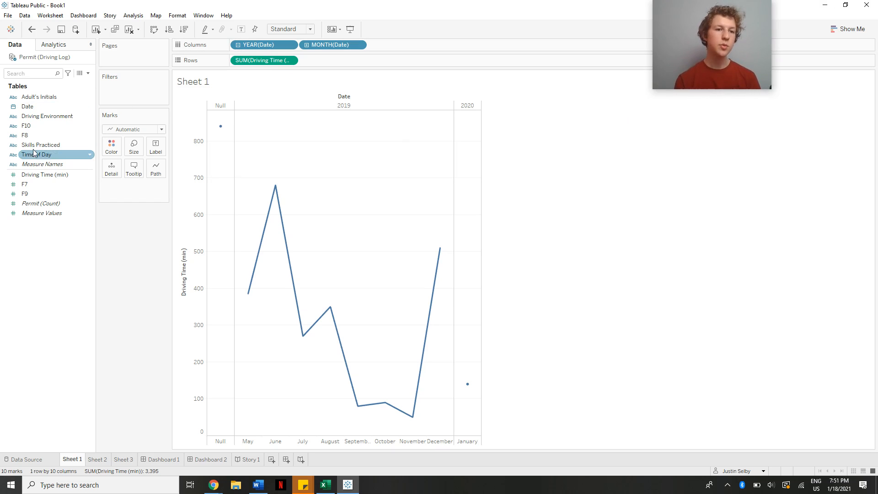
- Add the Driving Environment field to the columns after the month of Date and inspect the resulting bars
{"action": "left_click", "coordinate": [62, 117]}
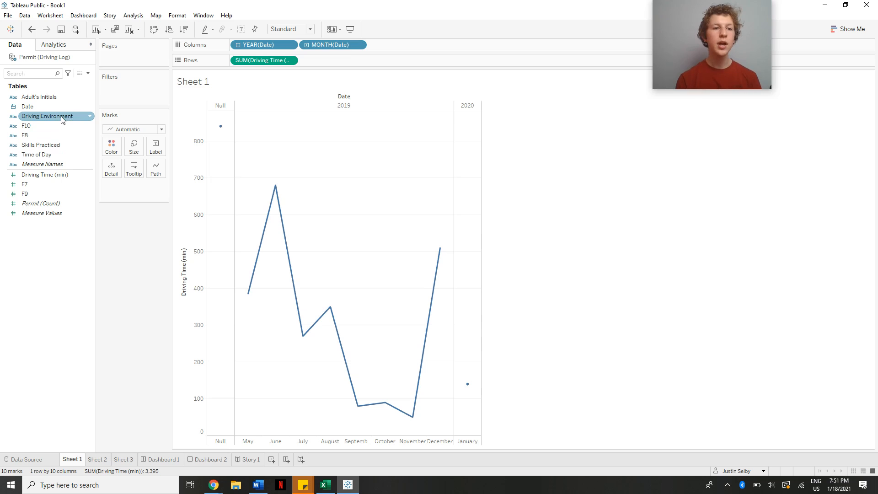
{"action": "left_click_drag", "start_coordinate": [59, 118], "coordinate": [406, 45]}
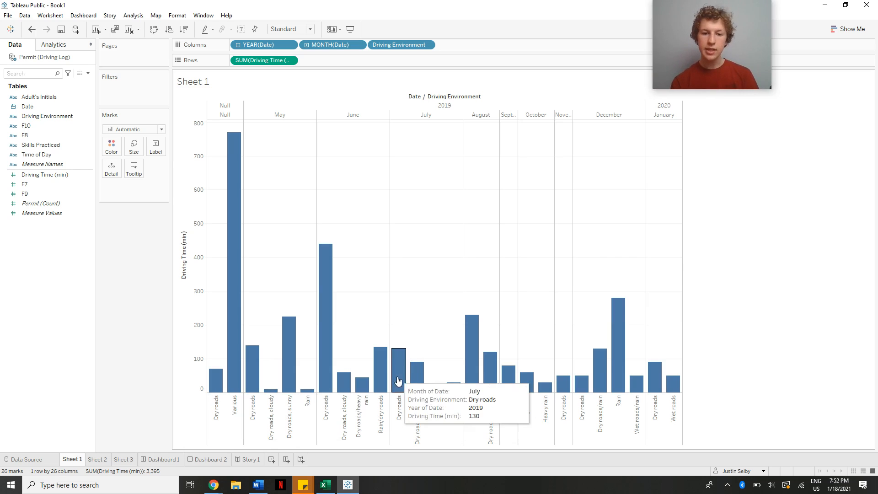
{"action": "mouse_move", "coordinate": [322, 352]}
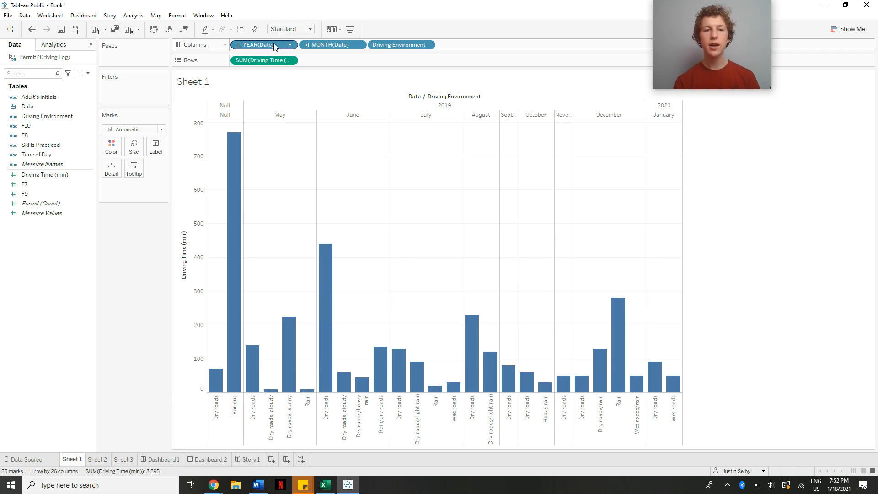
- Remove the year and month levels of Date from the columns, keeping only Driving Environment, and inspect the bars
{"action": "left_click_drag", "start_coordinate": [275, 47], "coordinate": [68, 177]}
{"action": "left_click_drag", "start_coordinate": [267, 46], "coordinate": [35, 189]}
{"action": "mouse_move", "coordinate": [225, 347]}
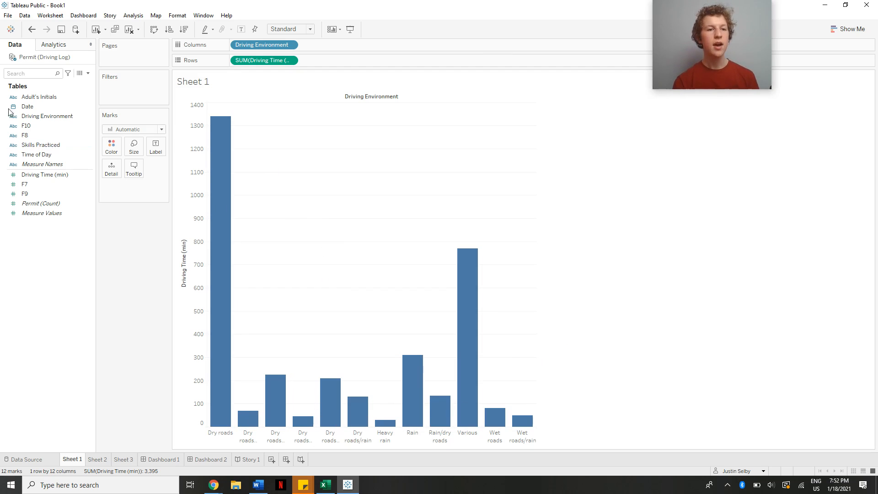
- Add Date after Driving Environment in the columns, expand it down to month, and remove the quarter level
{"action": "left_click_drag", "start_coordinate": [28, 108], "coordinate": [312, 43]}
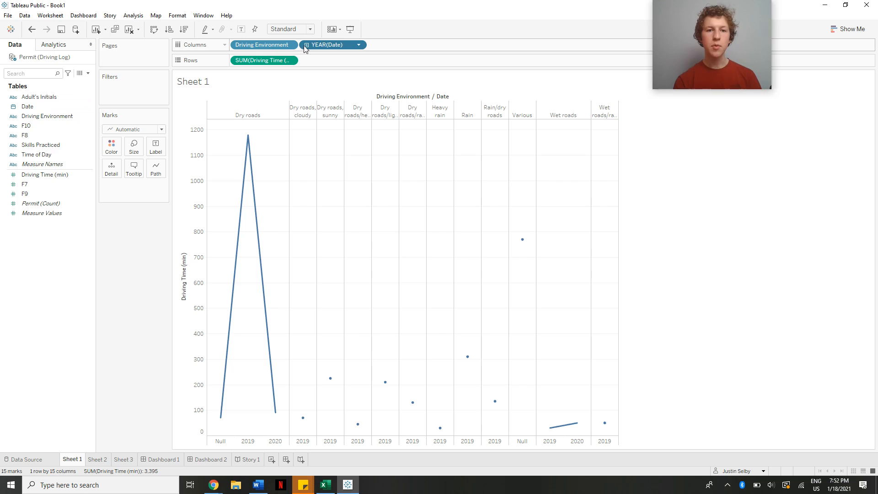
{"action": "left_click", "coordinate": [306, 46]}
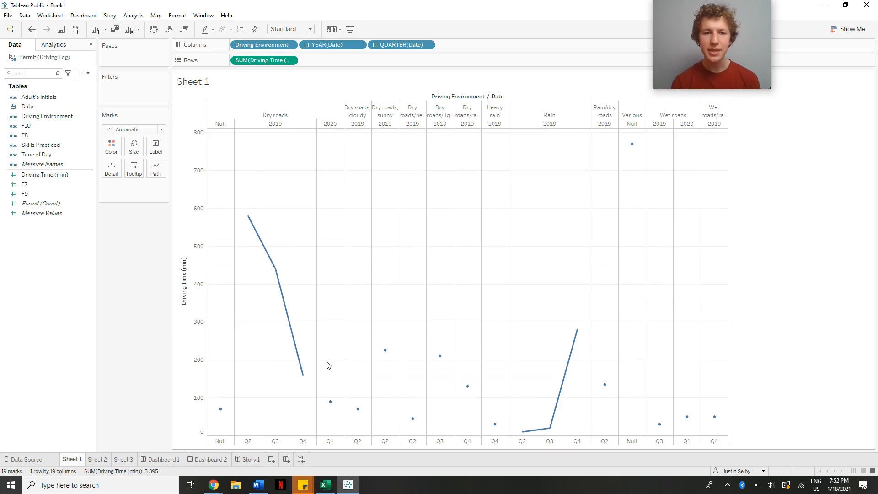
{"action": "left_click", "coordinate": [376, 45]}
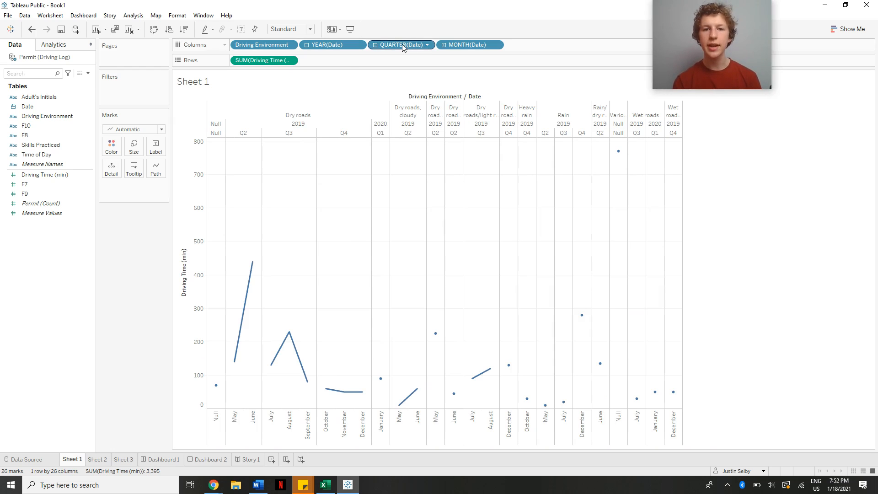
{"action": "left_click_drag", "start_coordinate": [402, 44], "coordinate": [62, 210]}
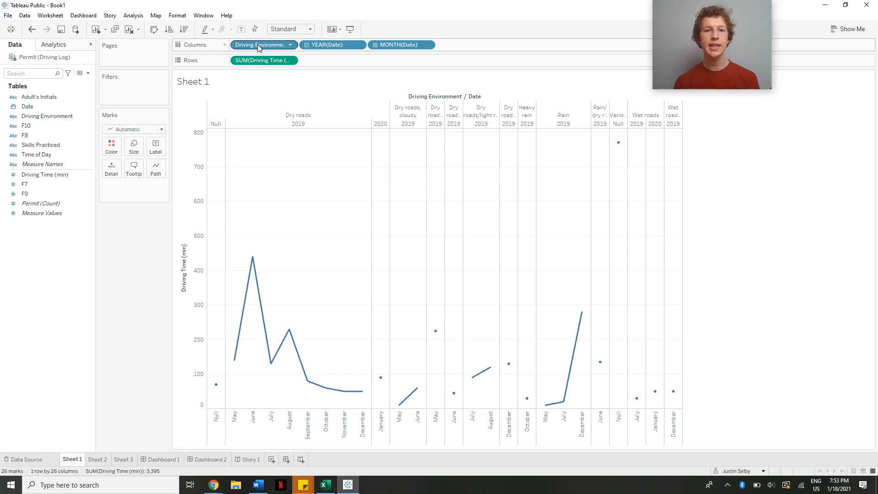
- Move Driving Environment behind the month level of Date in the columns and inspect the resulting bars
{"action": "left_click_drag", "start_coordinate": [257, 44], "coordinate": [457, 45]}
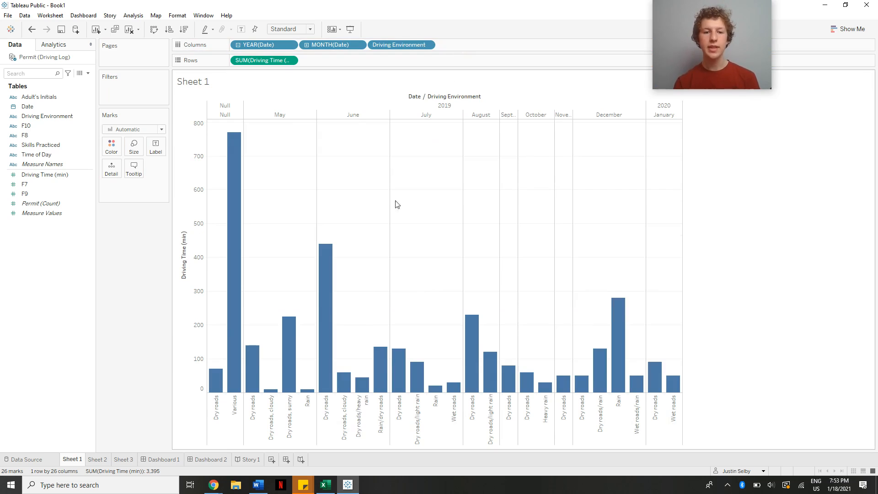
{"action": "mouse_move", "coordinate": [230, 323]}
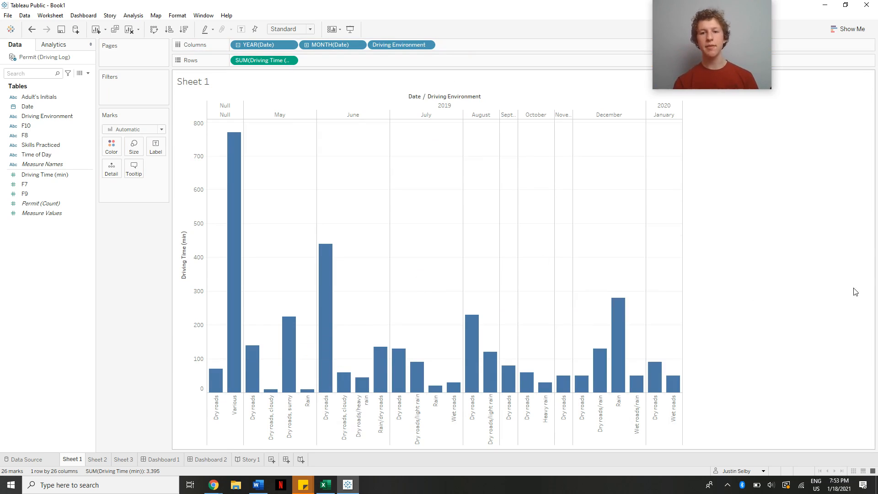